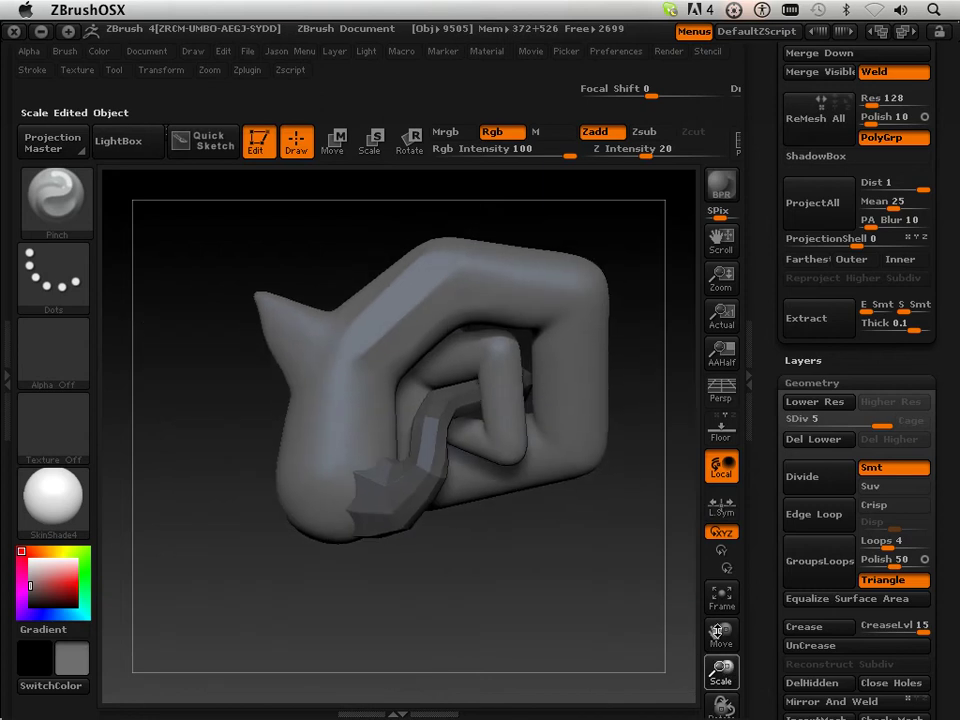
Set ClipCurve as the active selection brush and acknowledge the note about using it
{"action": "left_click", "coordinate": [50, 190]}
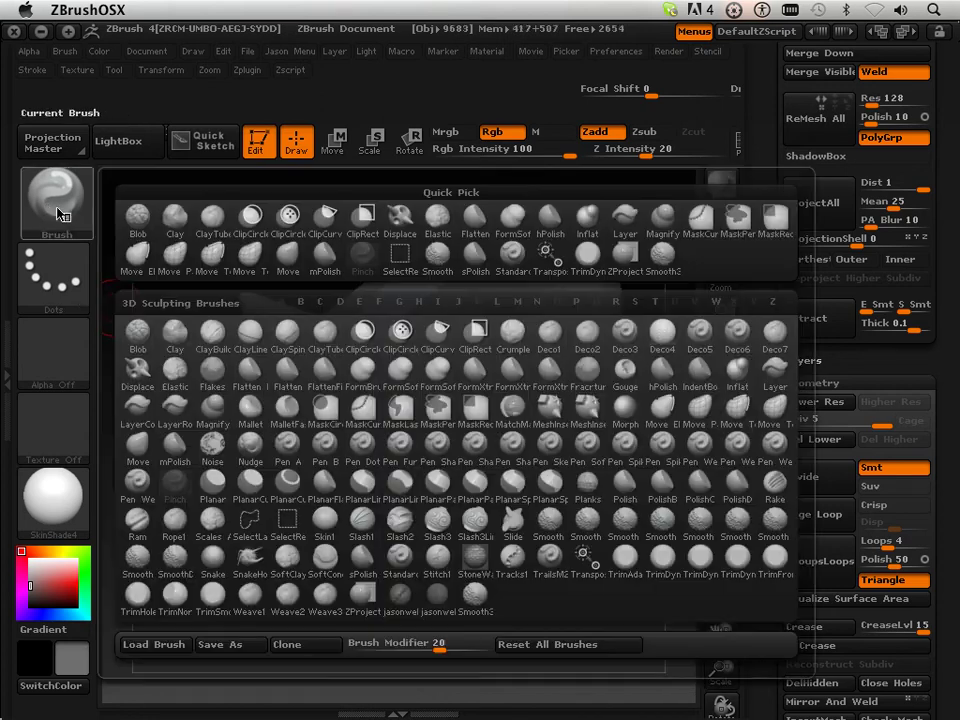
{"action": "left_click", "coordinate": [436, 342]}
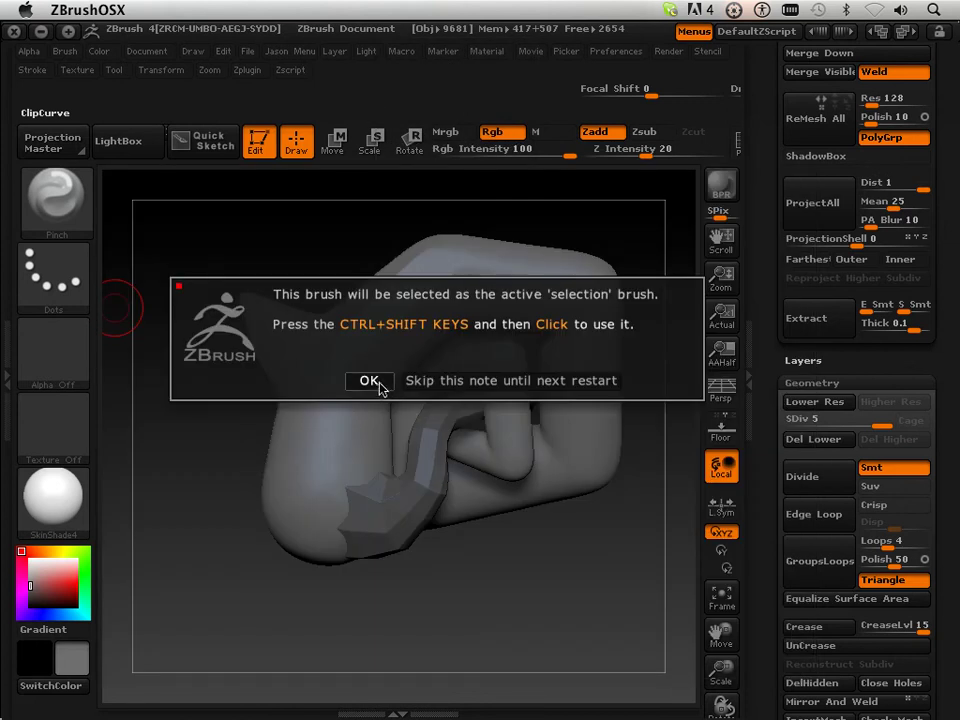
{"action": "left_click", "coordinate": [372, 383]}
{"action": "left_click_drag", "start_coordinate": [263, 649], "coordinate": [268, 607]}
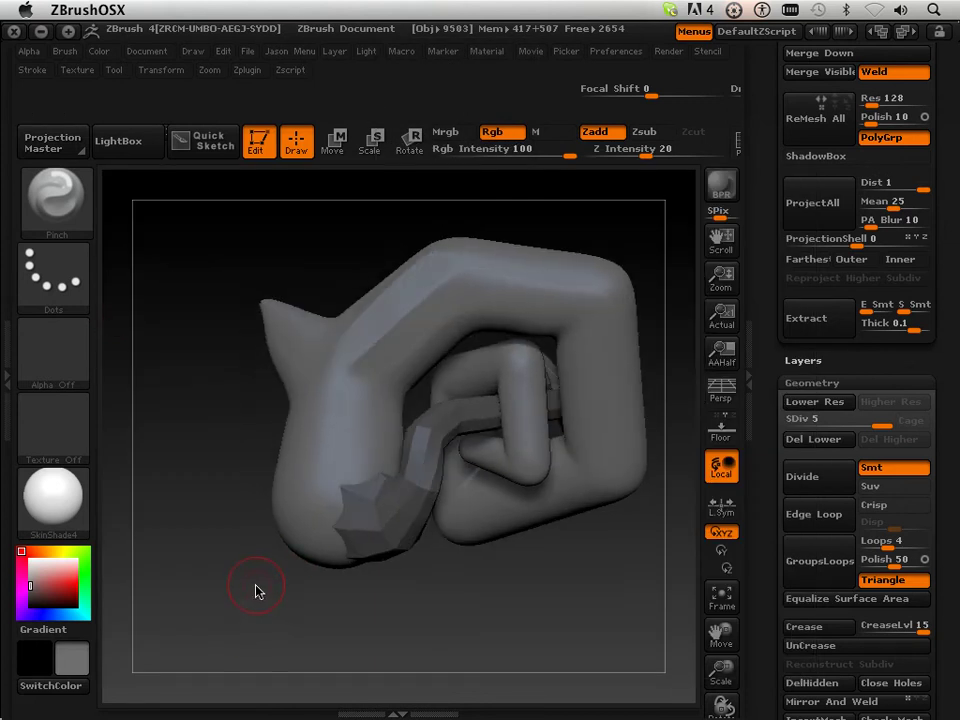
{"action": "left_click", "coordinate": [62, 208]}
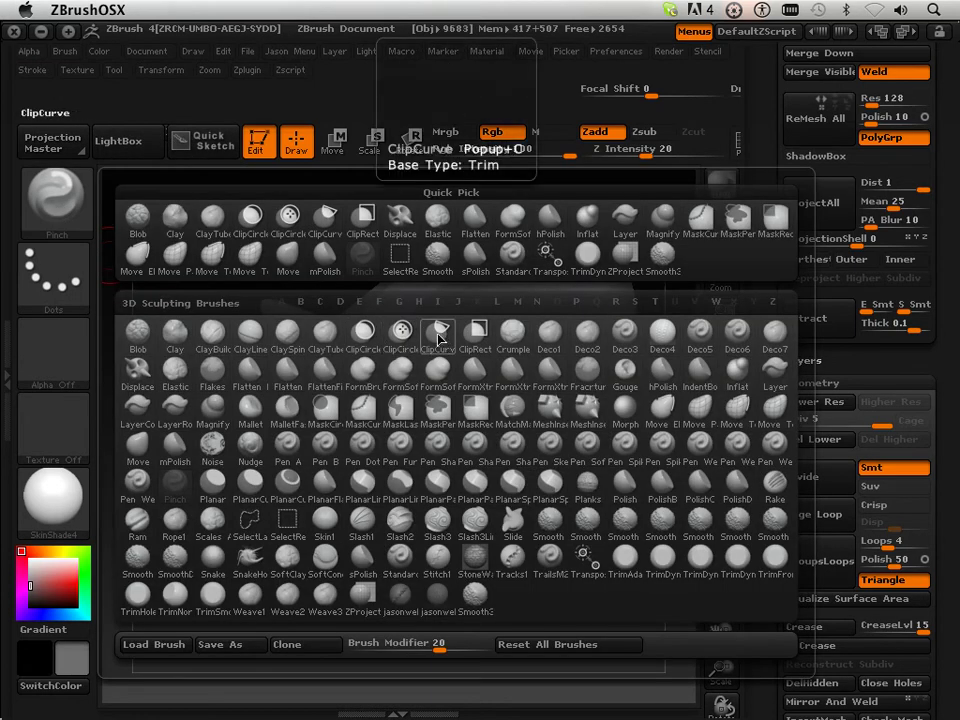
{"action": "left_click", "coordinate": [435, 334]}
{"action": "left_click", "coordinate": [373, 372]}
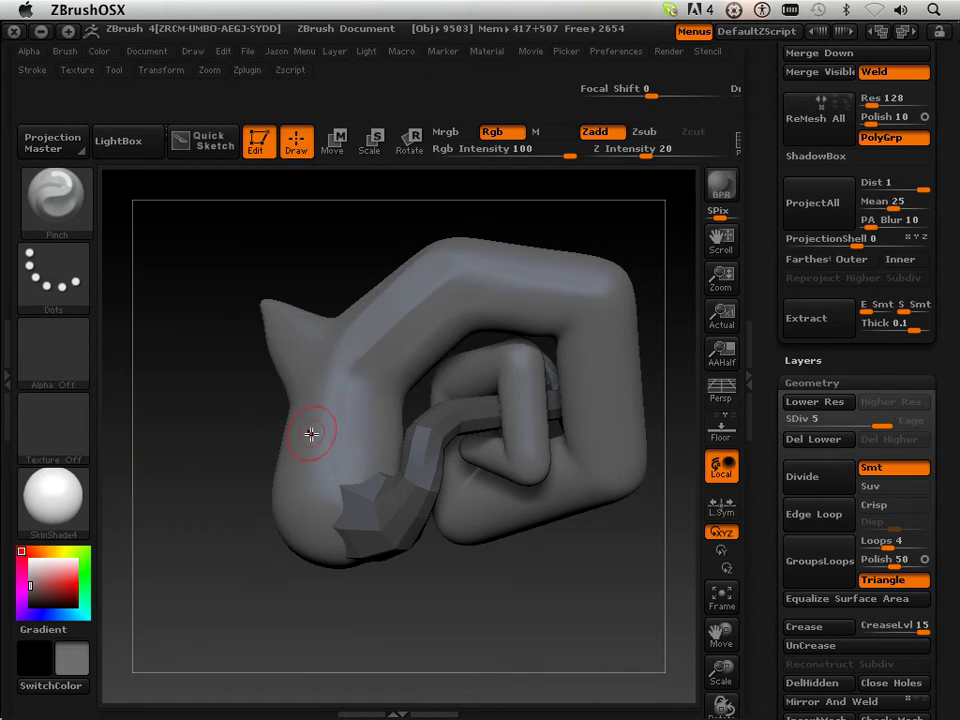
Compare the temporary clipping, masking and smoothing brushes with the regular Pinch brush
{"action": "key", "text": "ctrl+shift"}
{"action": "key", "text": "ctrl+shift"}
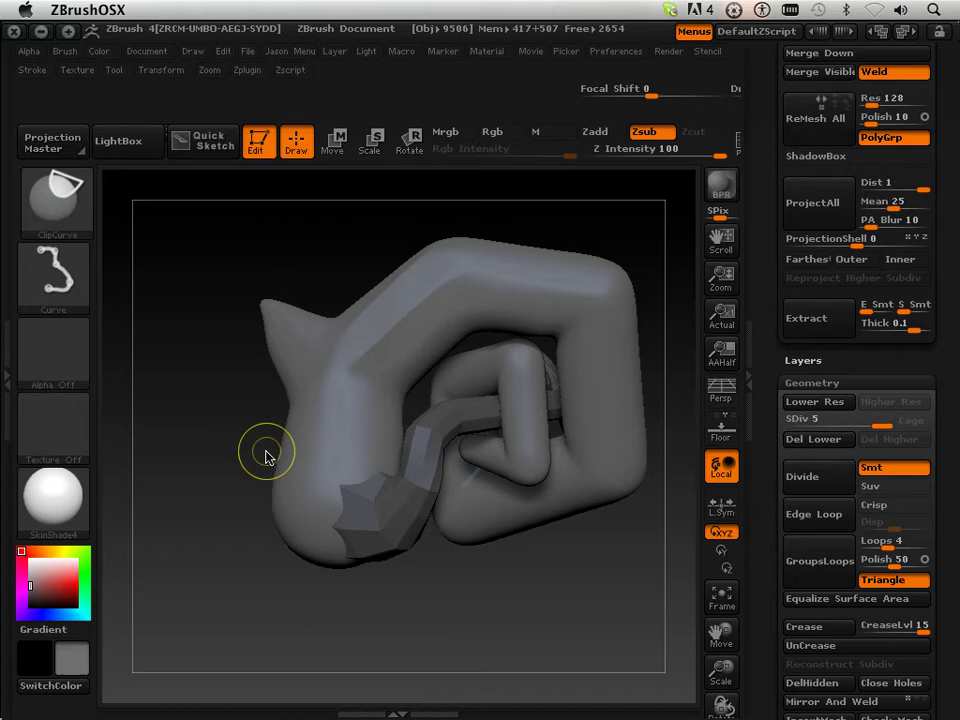
{"action": "key", "text": "ctrl"}
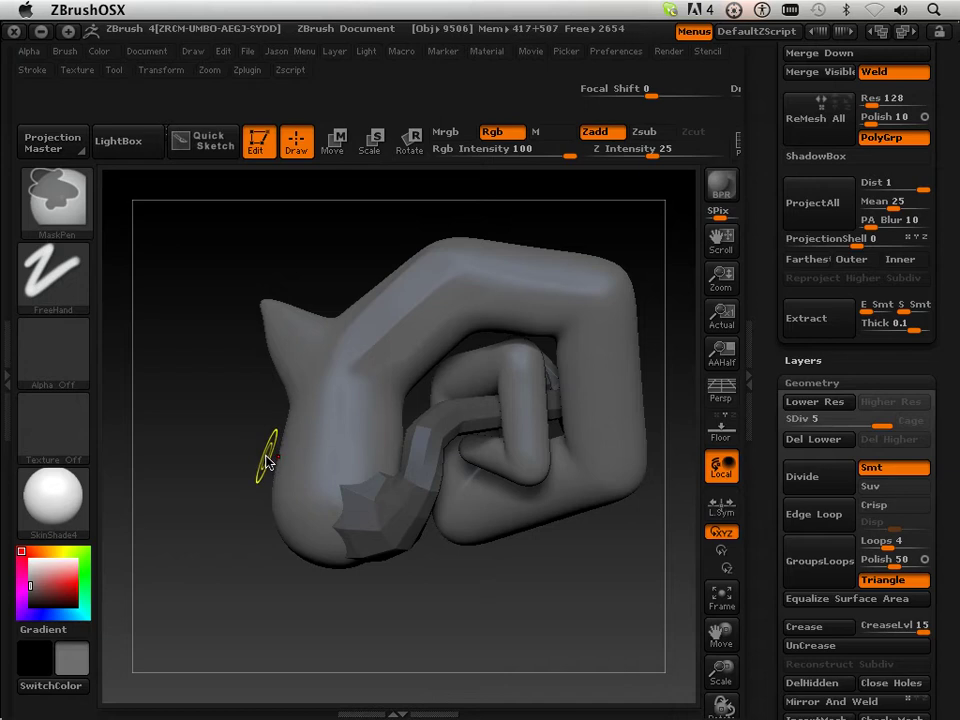
{"action": "key", "text": "shift"}
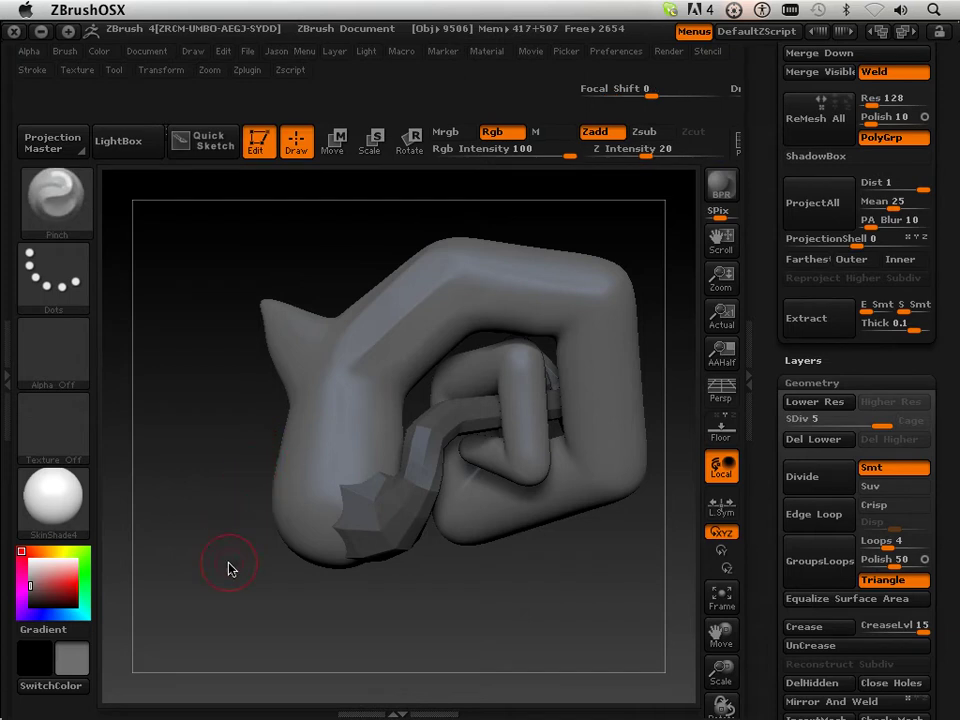
{"action": "left_click_drag", "start_coordinate": [228, 569], "coordinate": [224, 617]}
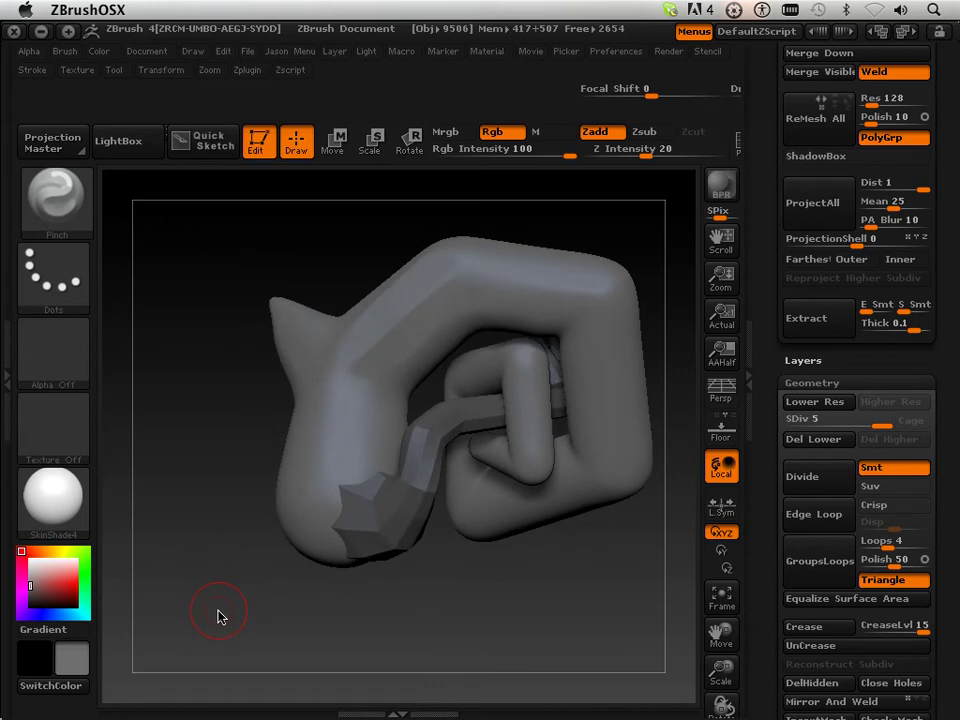
{"action": "key", "text": "ctrl+shift"}
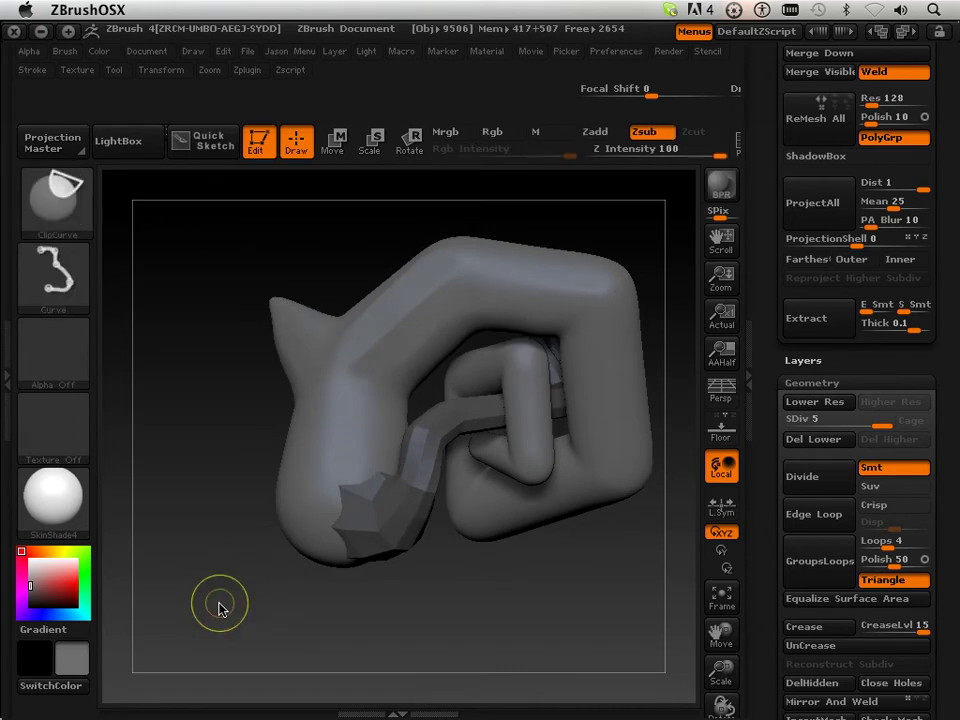
{"action": "key", "text": "shift"}
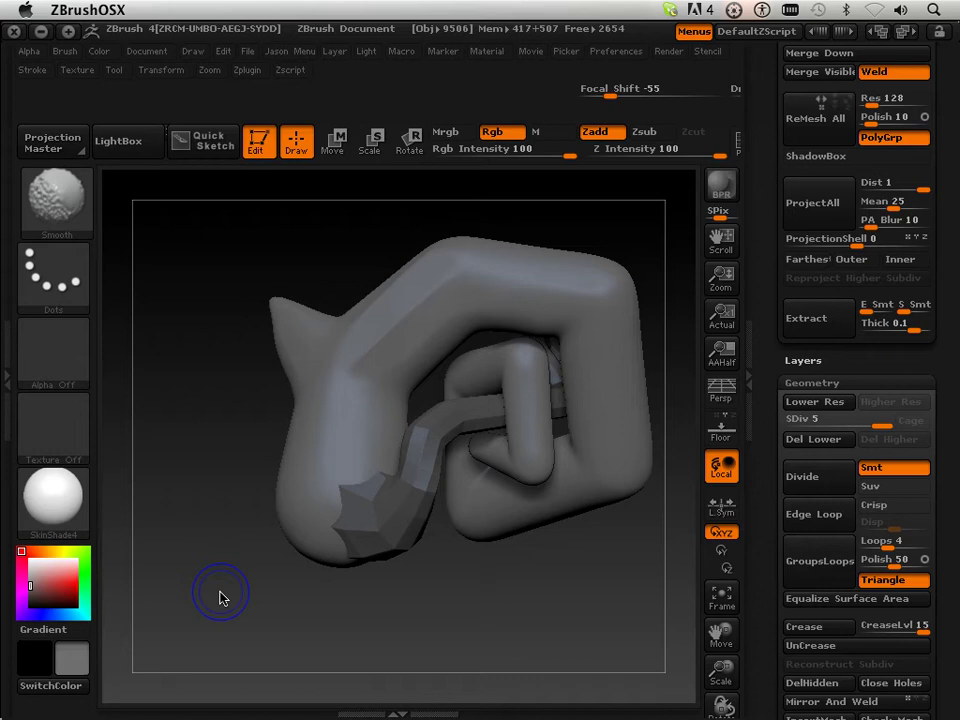
{"action": "key", "text": "ctrl"}
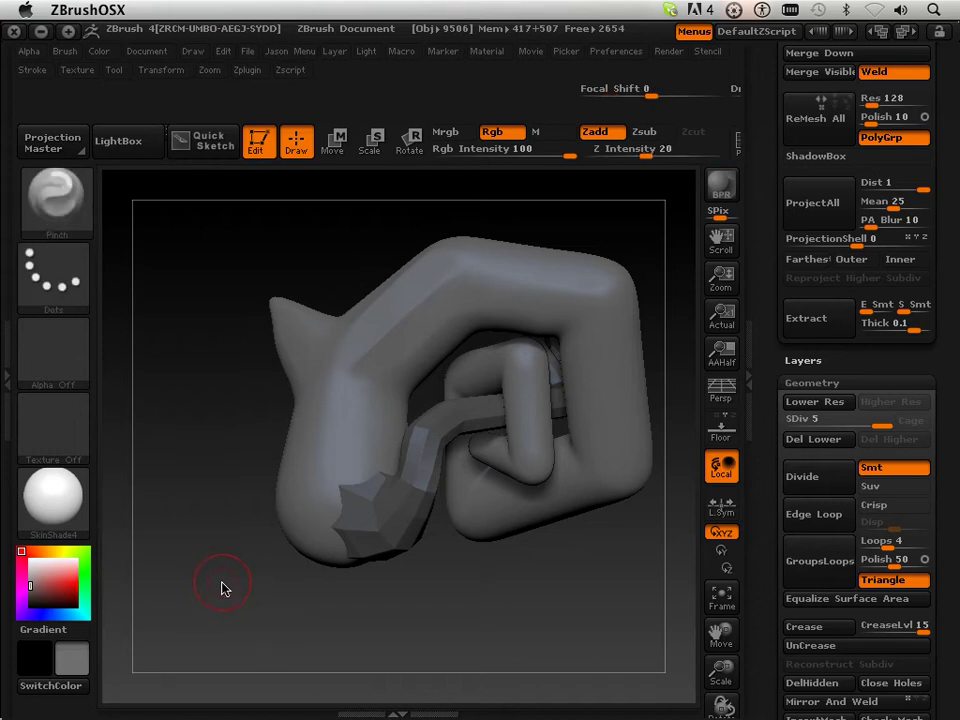
{"action": "mouse_move", "coordinate": [238, 622]}
{"action": "left_mouse_down"}
{"action": "mouse_move", "coordinate": [242, 632]}
{"action": "mouse_move", "coordinate": [297, 621]}
{"action": "mouse_move", "coordinate": [251, 630]}
{"action": "mouse_move", "coordinate": [210, 546]}
{"action": "mouse_move", "coordinate": [223, 538]}
{"action": "mouse_move", "coordinate": [208, 504]}
{"action": "mouse_move", "coordinate": [184, 506]}
{"action": "mouse_move", "coordinate": [240, 589]}
{"action": "mouse_move", "coordinate": [229, 598]}
{"action": "mouse_move", "coordinate": [268, 608]}
{"action": "left_mouse_up"}
{"action": "key", "text": "ctrl"}
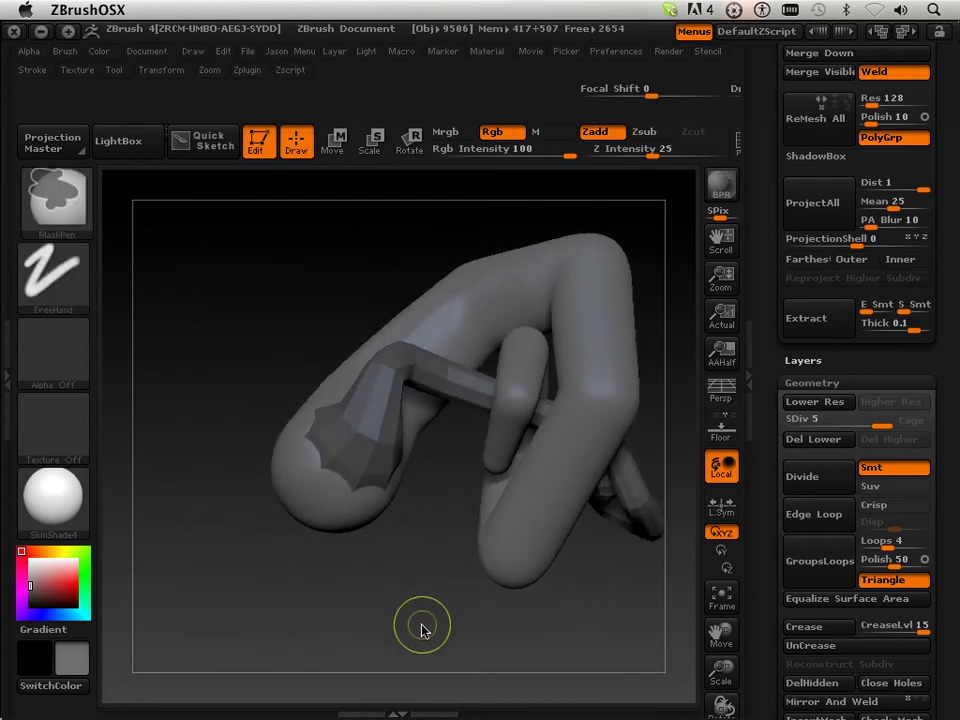
Cut across the rounded lower end of the body with a straight diagonal ClipCurve line
{"action": "key", "text": "ctrl+shift"}
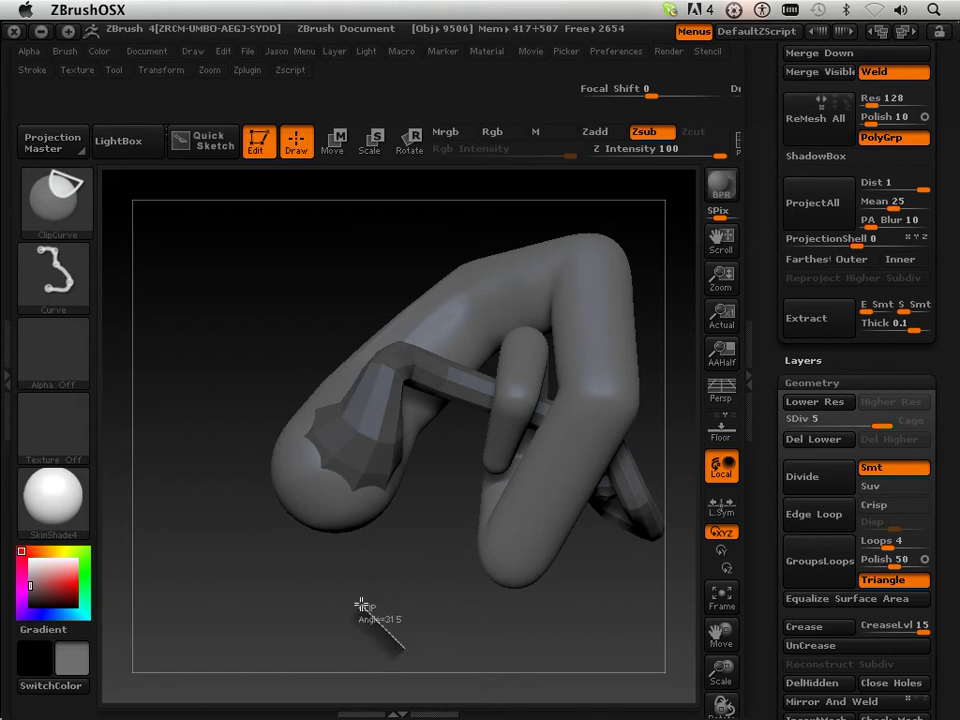
{"action": "mouse_move", "coordinate": [360, 605]}
{"action": "left_mouse_down", "text": "ctrl+shift"}
{"action": "mouse_move", "coordinate": [372, 612]}
{"action": "mouse_move", "coordinate": [289, 510]}
{"action": "mouse_move", "coordinate": [351, 568]}
{"action": "mouse_move", "coordinate": [268, 431]}
{"action": "mouse_move", "coordinate": [222, 372]}
{"action": "mouse_move", "coordinate": [214, 392]}
{"action": "left_mouse_up", "text": "ctrl+shift"}
{"action": "mouse_move", "coordinate": [182, 450]}
{"action": "left_mouse_down"}
{"action": "mouse_move", "coordinate": [244, 360]}
{"action": "mouse_move", "coordinate": [197, 452]}
{"action": "mouse_move", "coordinate": [172, 439]}
{"action": "left_mouse_up"}
{"action": "left_click_drag", "start_coordinate": [369, 240], "coordinate": [426, 412]}
{"action": "left_click_drag", "start_coordinate": [708, 630], "coordinate": [655, 676]}
{"action": "left_click_drag", "start_coordinate": [617, 422], "coordinate": [604, 398]}
Flatten the upper edge of the arched body with a straight horizontal ClipCurve line
{"action": "key", "text": "ctrl+shift"}
{"action": "left_click_drag", "start_coordinate": [229, 315], "coordinate": [381, 313], "text": "ctrl+shift"}
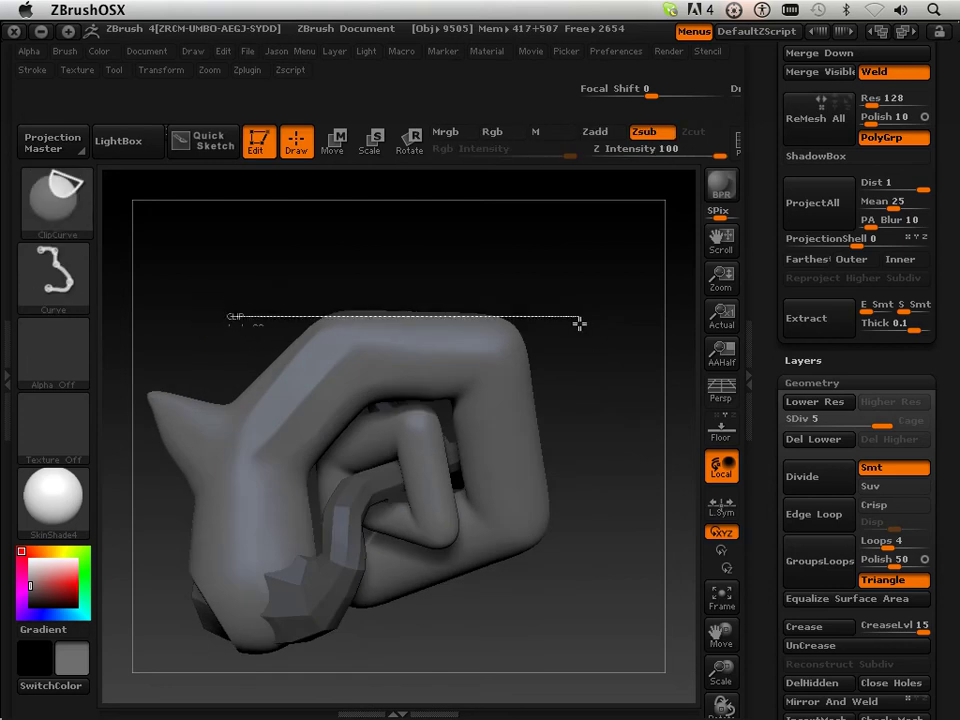
{"action": "mouse_move", "coordinate": [579, 322]}
{"action": "left_mouse_down", "text": "ctrl+shift"}
{"action": "mouse_move", "coordinate": [585, 312]}
{"action": "mouse_move", "coordinate": [570, 509]}
{"action": "mouse_move", "coordinate": [480, 553]}
{"action": "mouse_move", "coordinate": [467, 591]}
{"action": "mouse_move", "coordinate": [411, 617]}
{"action": "mouse_move", "coordinate": [392, 611]}
{"action": "mouse_move", "coordinate": [426, 613]}
{"action": "mouse_move", "coordinate": [396, 606]}
{"action": "mouse_move", "coordinate": [367, 552]}
{"action": "mouse_move", "coordinate": [364, 439]}
{"action": "mouse_move", "coordinate": [336, 369]}
{"action": "mouse_move", "coordinate": [330, 320]}
{"action": "left_mouse_up", "text": "ctrl+shift"}
{"action": "key", "text": "ctrl+shift"}
{"action": "mouse_move", "coordinate": [434, 569]}
{"action": "left_mouse_down"}
{"action": "mouse_move", "coordinate": [467, 611]}
{"action": "mouse_move", "coordinate": [514, 602]}
{"action": "mouse_move", "coordinate": [467, 624]}
{"action": "mouse_move", "coordinate": [462, 608]}
{"action": "mouse_move", "coordinate": [439, 639]}
{"action": "mouse_move", "coordinate": [407, 641]}
{"action": "mouse_move", "coordinate": [332, 437]}
{"action": "mouse_move", "coordinate": [325, 302]}
{"action": "mouse_move", "coordinate": [313, 305]}
{"action": "left_mouse_up"}
{"action": "mouse_move", "coordinate": [268, 454]}
{"action": "left_mouse_down"}
{"action": "mouse_move", "coordinate": [281, 536]}
{"action": "mouse_move", "coordinate": [360, 495]}
{"action": "mouse_move", "coordinate": [529, 549]}
{"action": "mouse_move", "coordinate": [463, 480]}
{"action": "mouse_move", "coordinate": [394, 444]}
{"action": "mouse_move", "coordinate": [453, 497]}
{"action": "mouse_move", "coordinate": [443, 466]}
{"action": "left_mouse_up"}
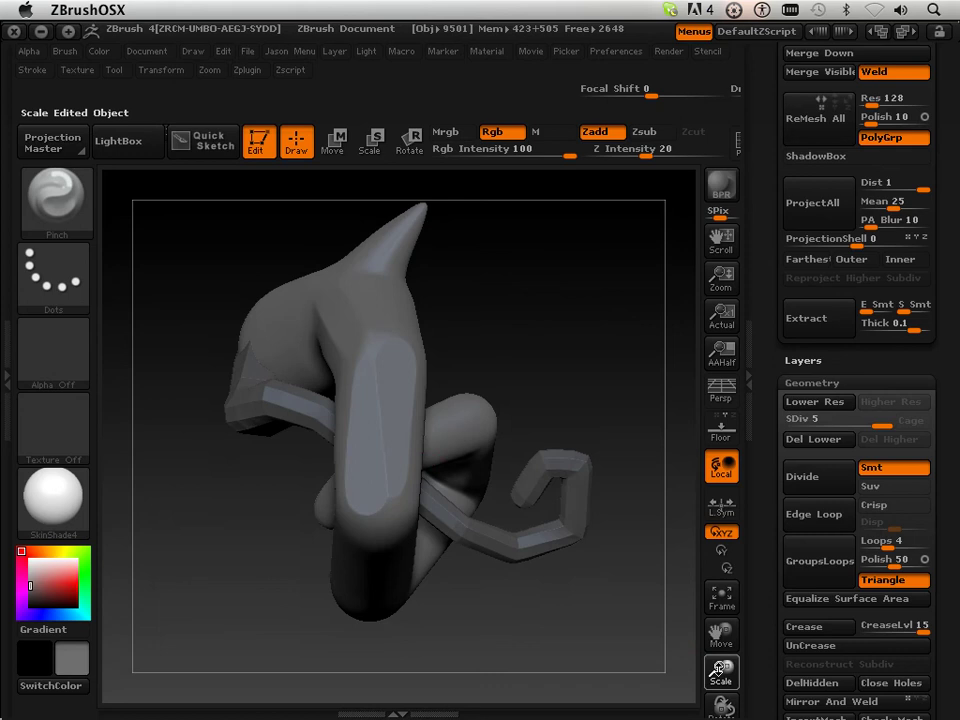
Turn on the polyframe display and inspect the mesh around the flattened clip area
{"action": "mouse_move", "coordinate": [721, 672]}
{"action": "left_mouse_down"}
{"action": "mouse_move", "coordinate": [533, 490]}
{"action": "mouse_move", "coordinate": [167, 223]}
{"action": "left_mouse_up"}
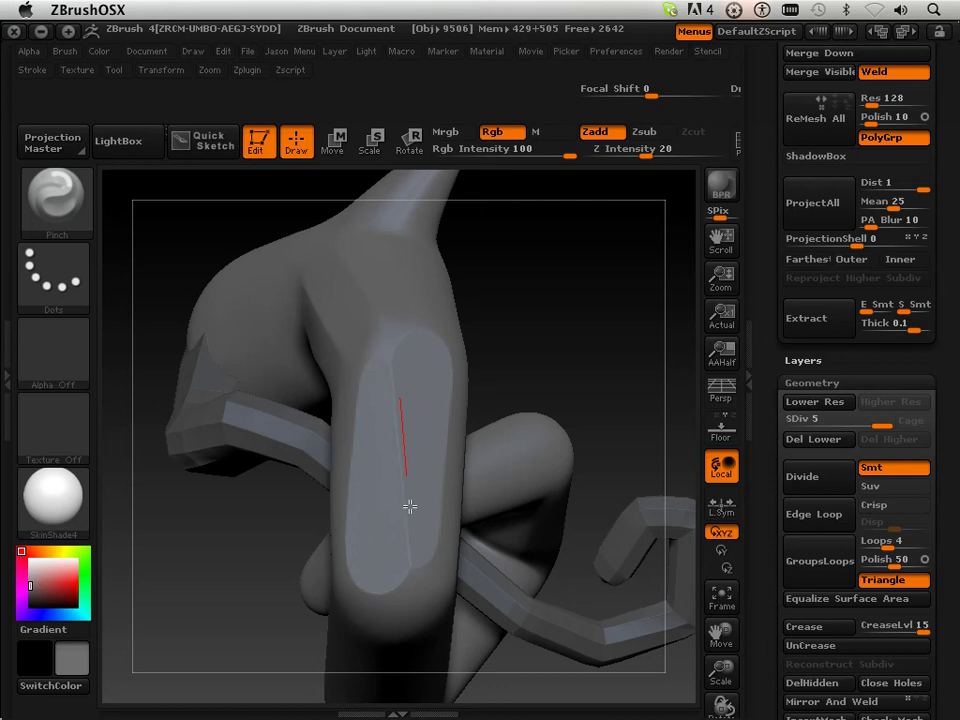
{"action": "left_click_drag", "start_coordinate": [497, 352], "coordinate": [542, 470]}
{"action": "left_click_drag", "start_coordinate": [750, 675], "coordinate": [756, 562]}
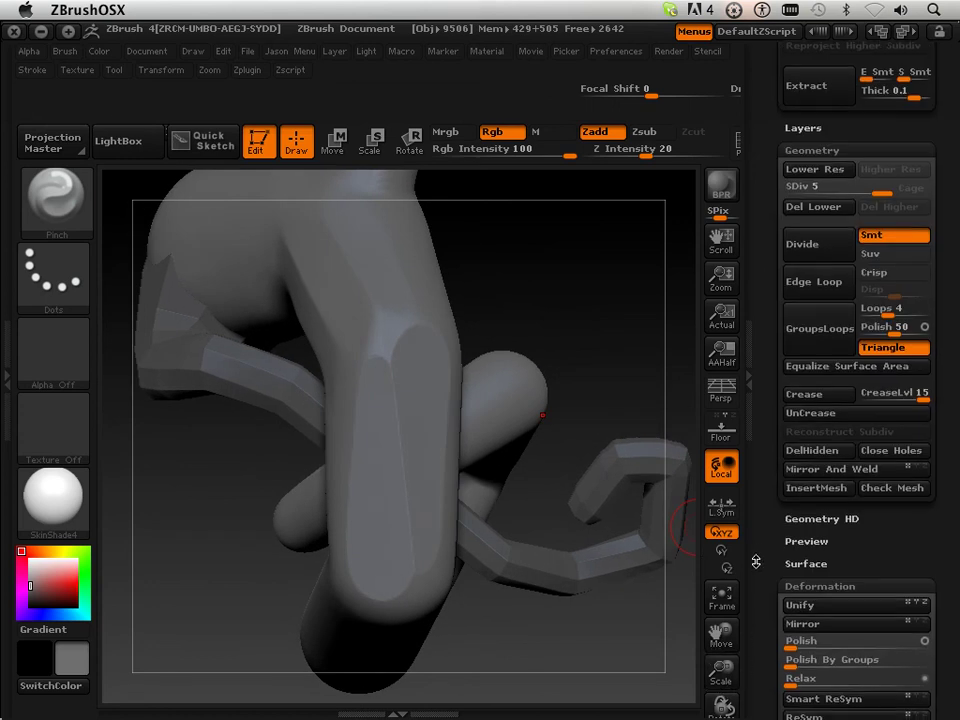
{"action": "left_click", "coordinate": [737, 141]}
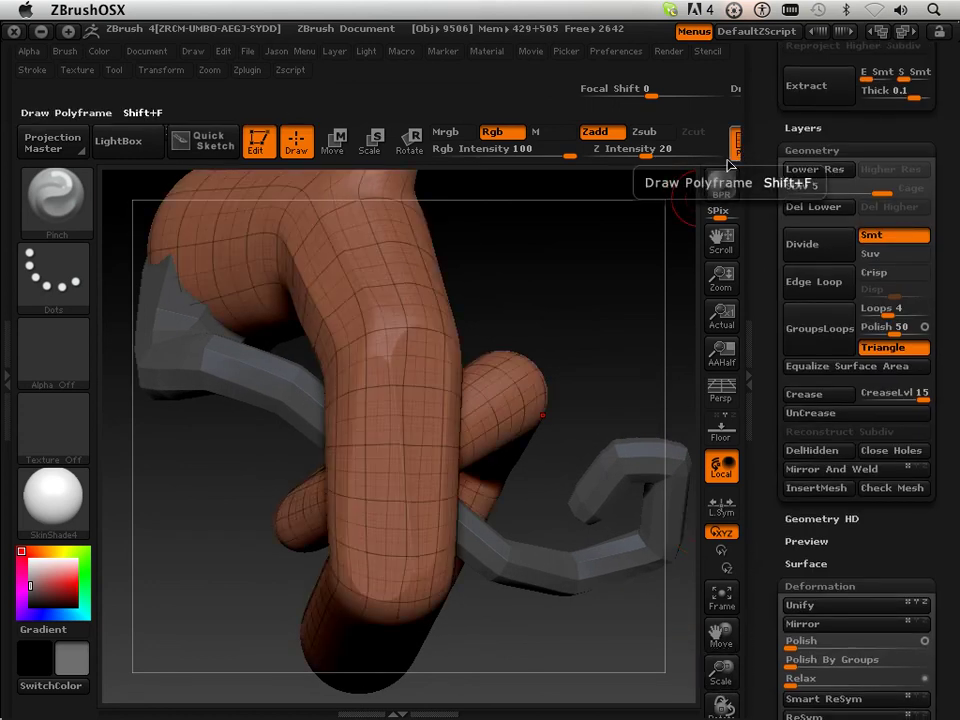
{"action": "mouse_move", "coordinate": [587, 317]}
{"action": "left_mouse_down"}
{"action": "mouse_move", "coordinate": [578, 264]}
{"action": "mouse_move", "coordinate": [655, 386]}
{"action": "left_mouse_up"}
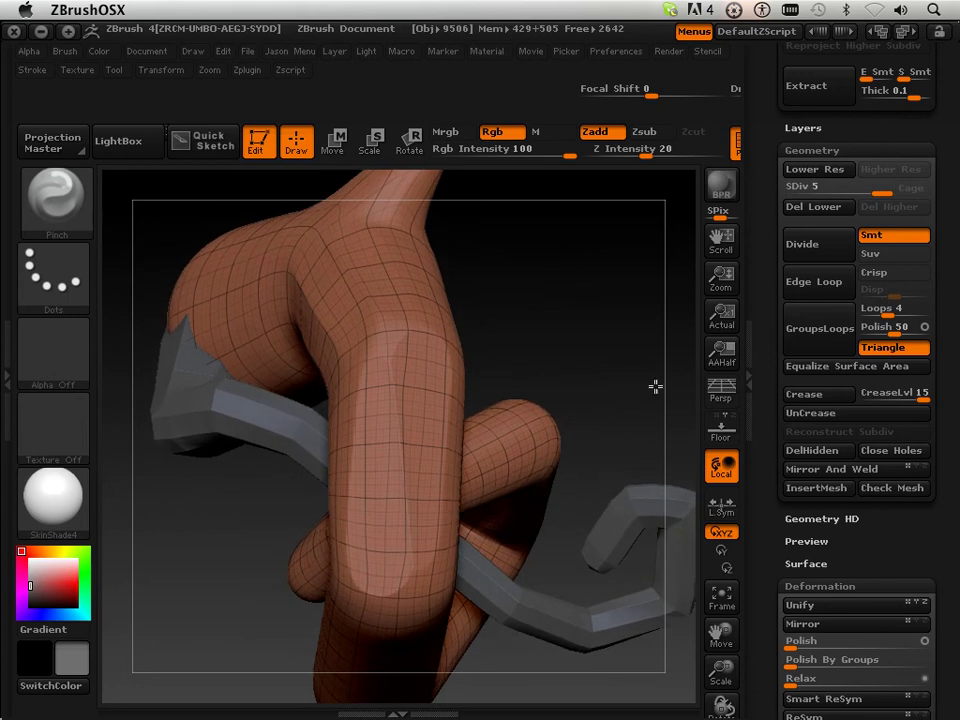
{"action": "left_click_drag", "start_coordinate": [720, 674], "coordinate": [728, 716]}
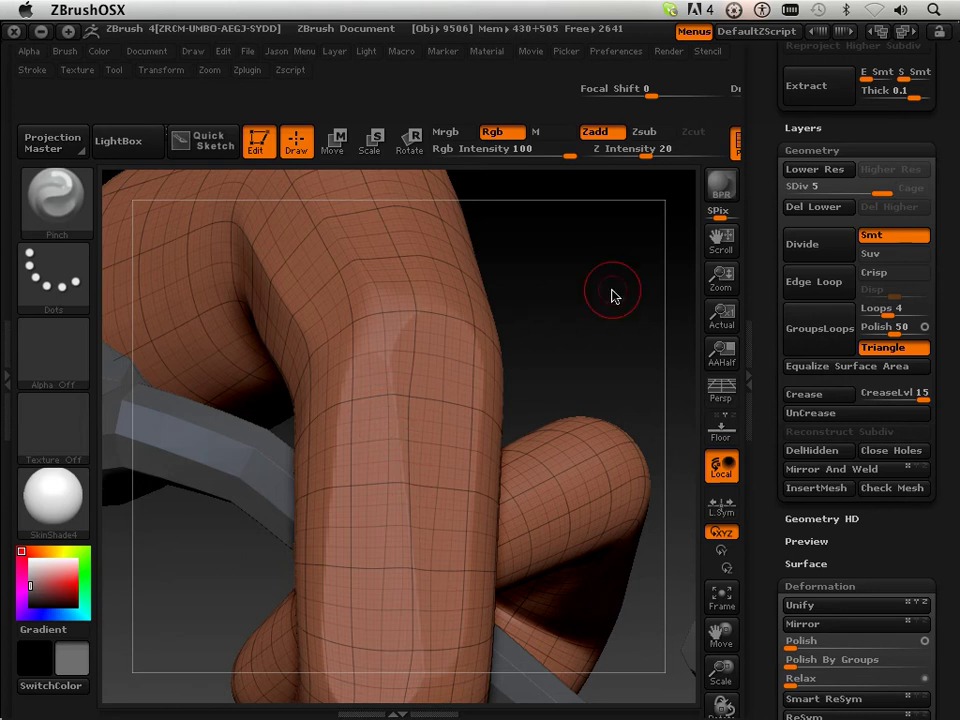
{"action": "left_click_drag", "start_coordinate": [612, 295], "coordinate": [668, 220]}
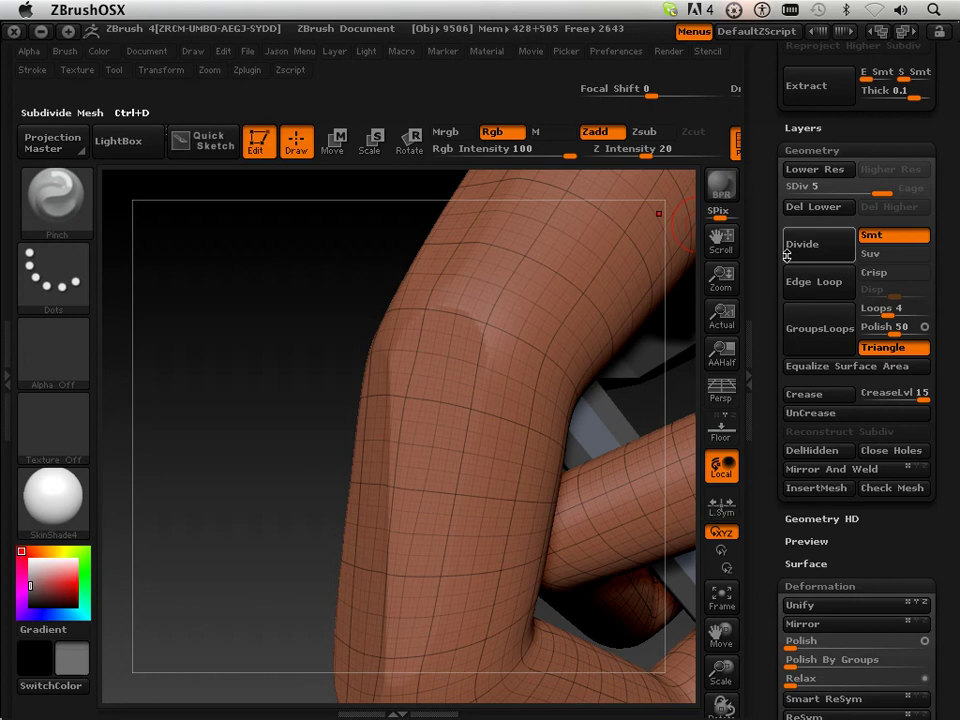
Lower the mesh to subdivision level 3 and inspect the clipped body from several angles
{"action": "left_click", "coordinate": [838, 188]}
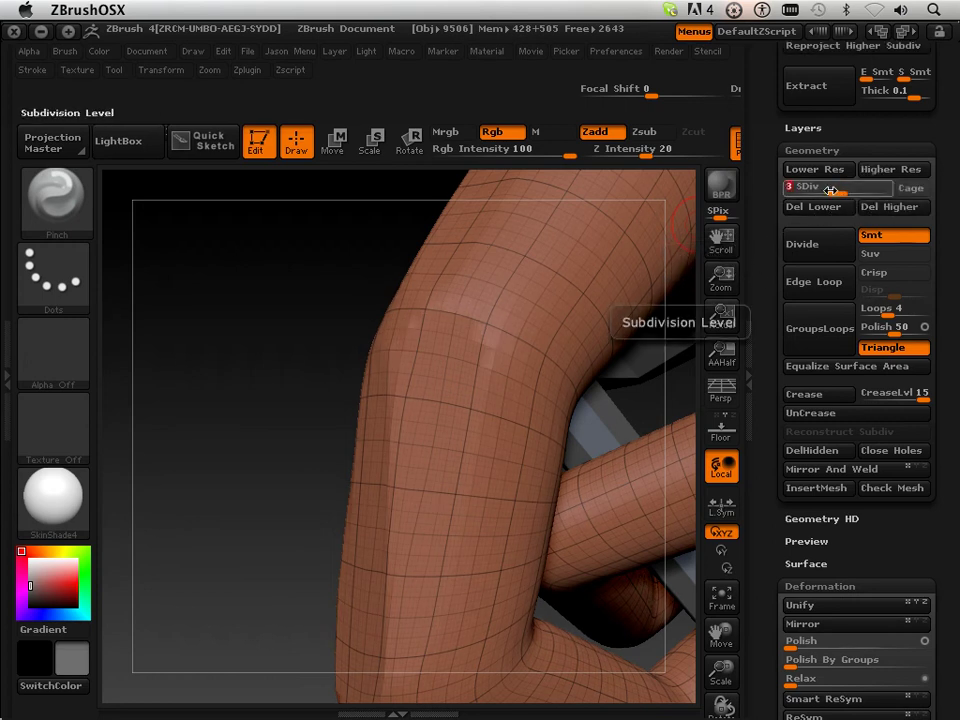
{"action": "mouse_move", "coordinate": [264, 467]}
{"action": "left_mouse_down"}
{"action": "mouse_move", "coordinate": [332, 439]}
{"action": "mouse_move", "coordinate": [309, 430]}
{"action": "left_mouse_up"}
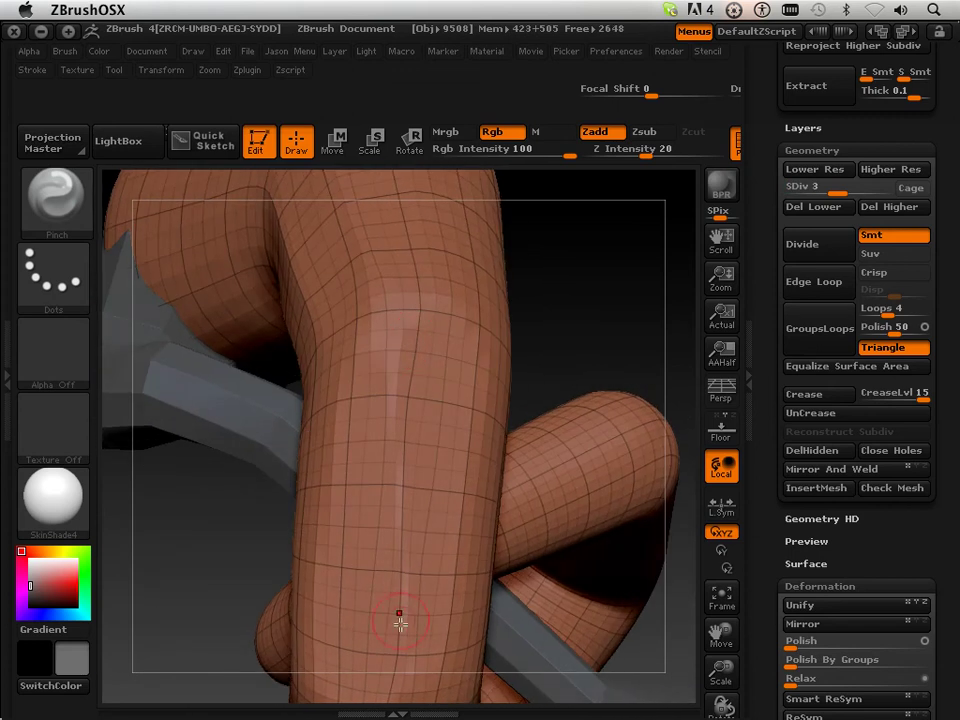
{"action": "left_click_drag", "start_coordinate": [721, 670], "coordinate": [750, 550]}
{"action": "left_click_drag", "start_coordinate": [616, 289], "coordinate": [670, 470]}
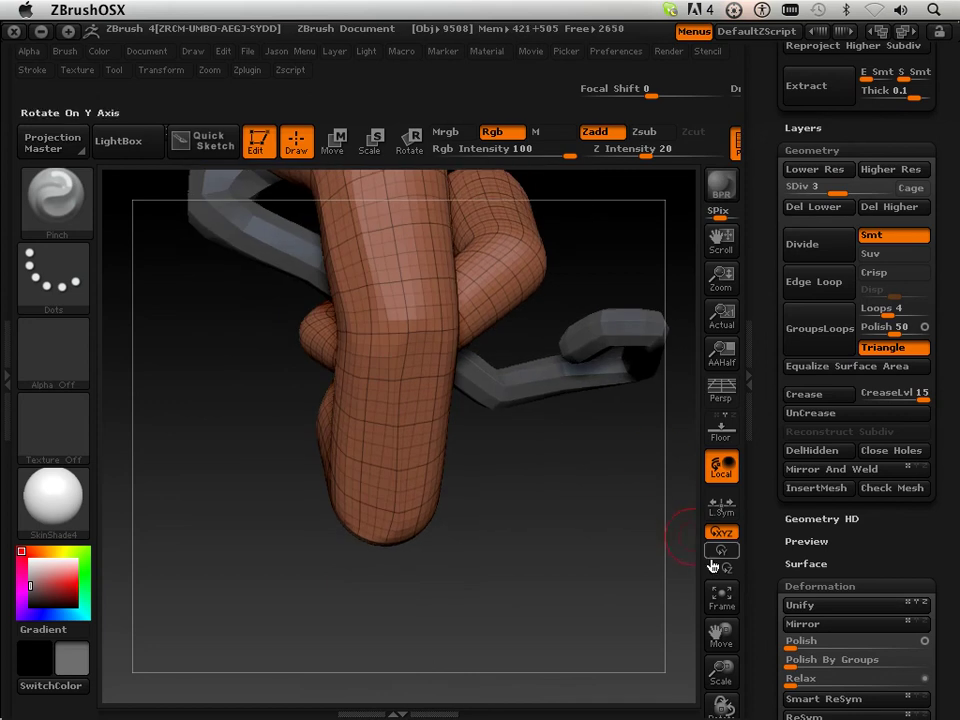
{"action": "left_click_drag", "start_coordinate": [716, 631], "coordinate": [756, 708]}
{"action": "left_click_drag", "start_coordinate": [603, 347], "coordinate": [611, 637]}
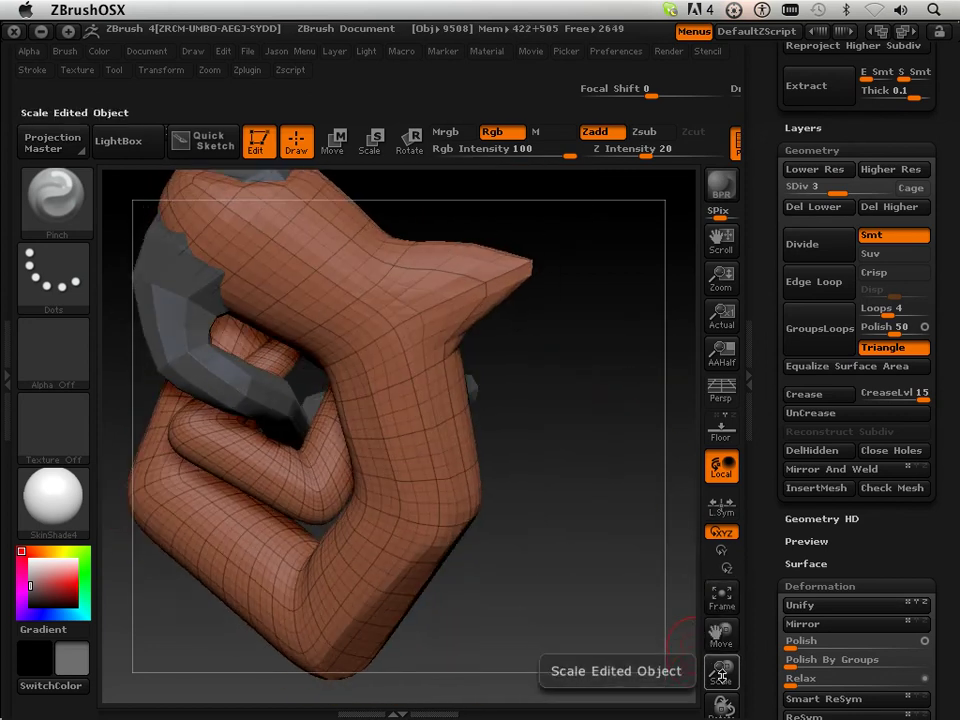
Build up a raised ridge along the outer coil segment with repeated Standard brush strokes
{"action": "left_click_drag", "start_coordinate": [716, 633], "coordinate": [840, 563]}
{"action": "left_click_drag", "start_coordinate": [721, 672], "coordinate": [704, 700]}
{"action": "left_click_drag", "start_coordinate": [275, 550], "coordinate": [322, 546]}
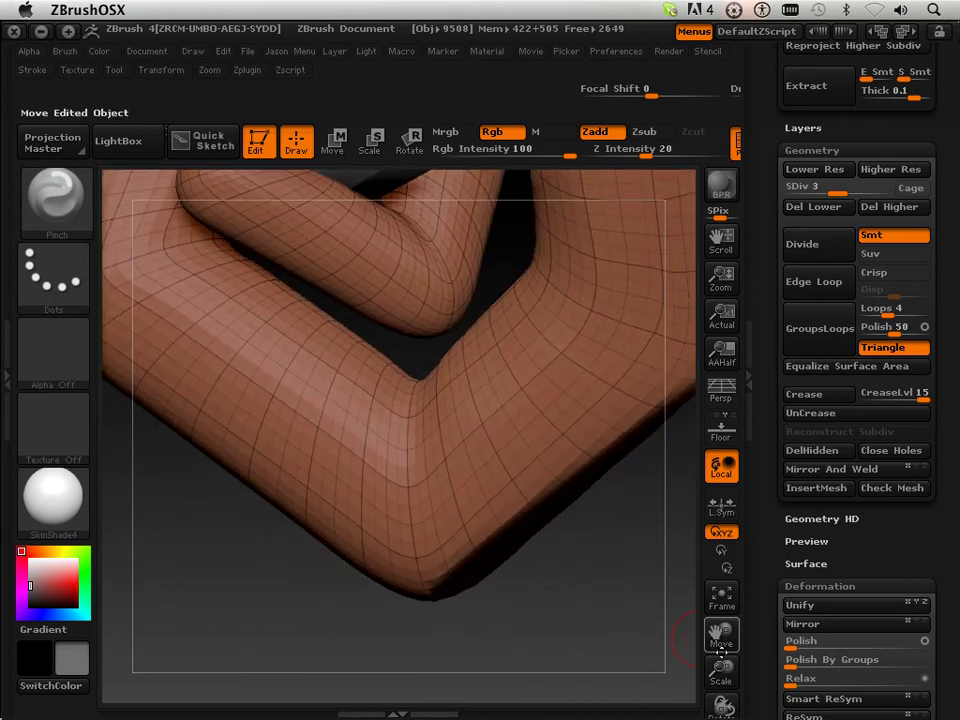
{"action": "left_click_drag", "start_coordinate": [718, 641], "coordinate": [856, 716]}
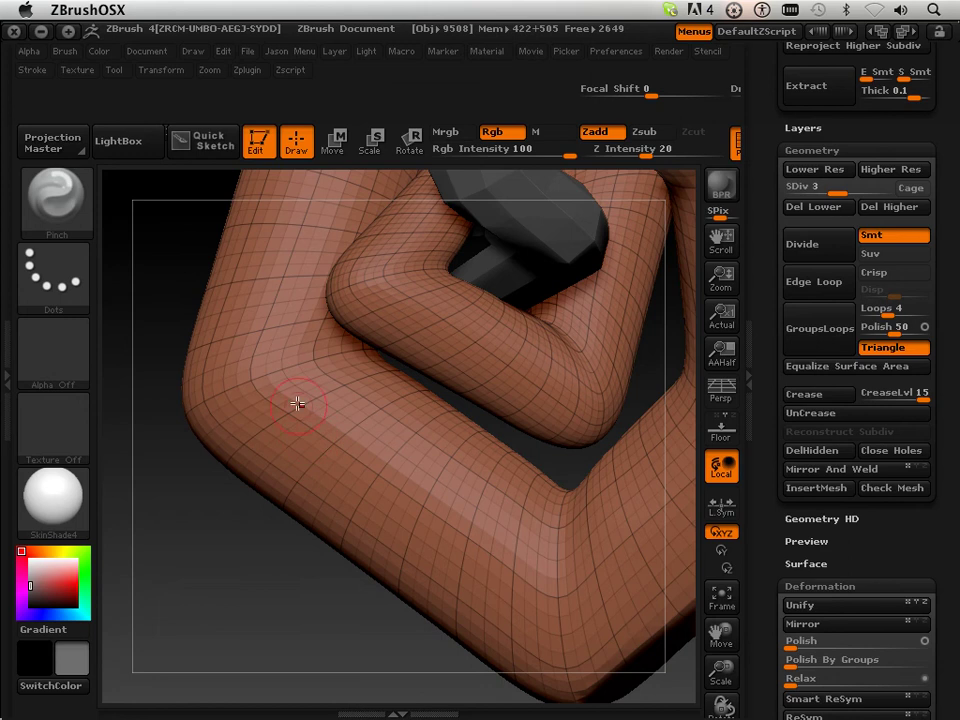
{"action": "left_click", "coordinate": [54, 195]}
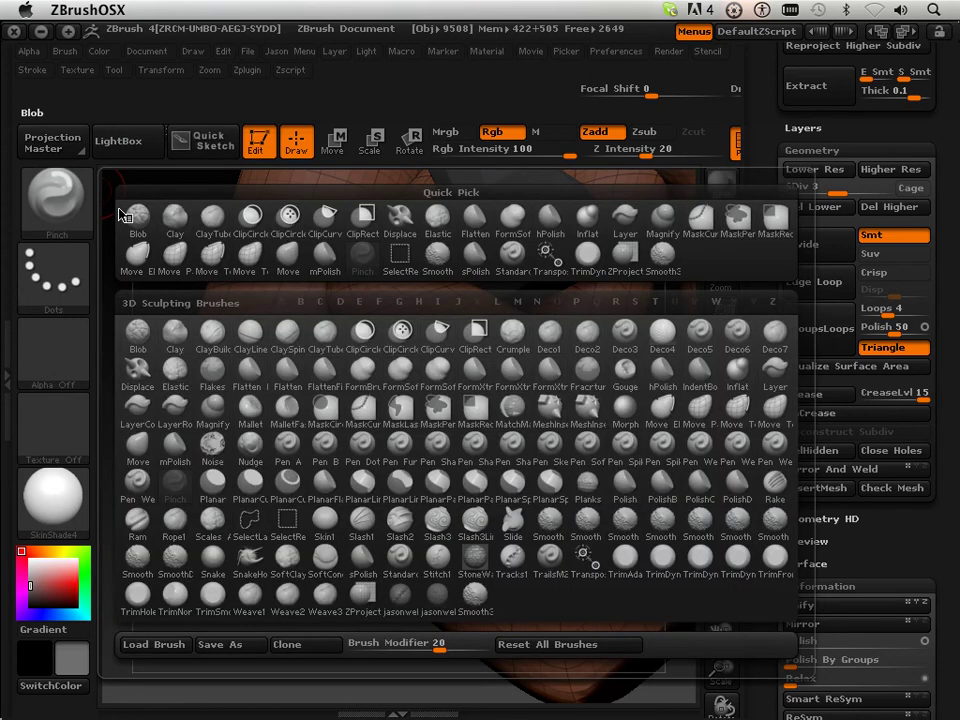
{"action": "left_click", "coordinate": [511, 255]}
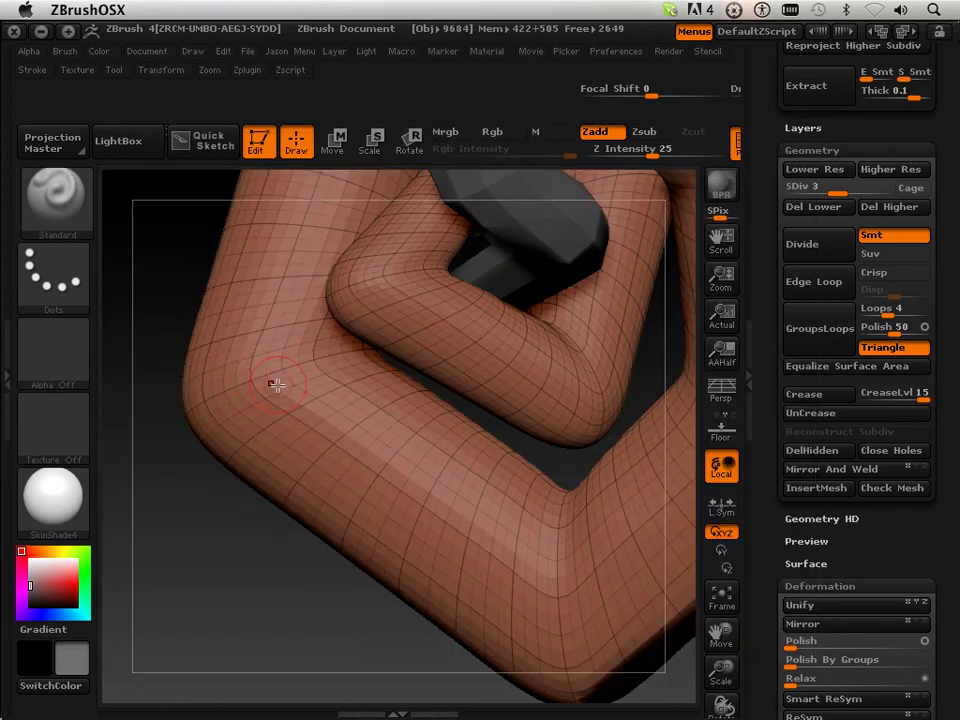
{"action": "left_click_drag", "start_coordinate": [284, 399], "coordinate": [548, 606]}
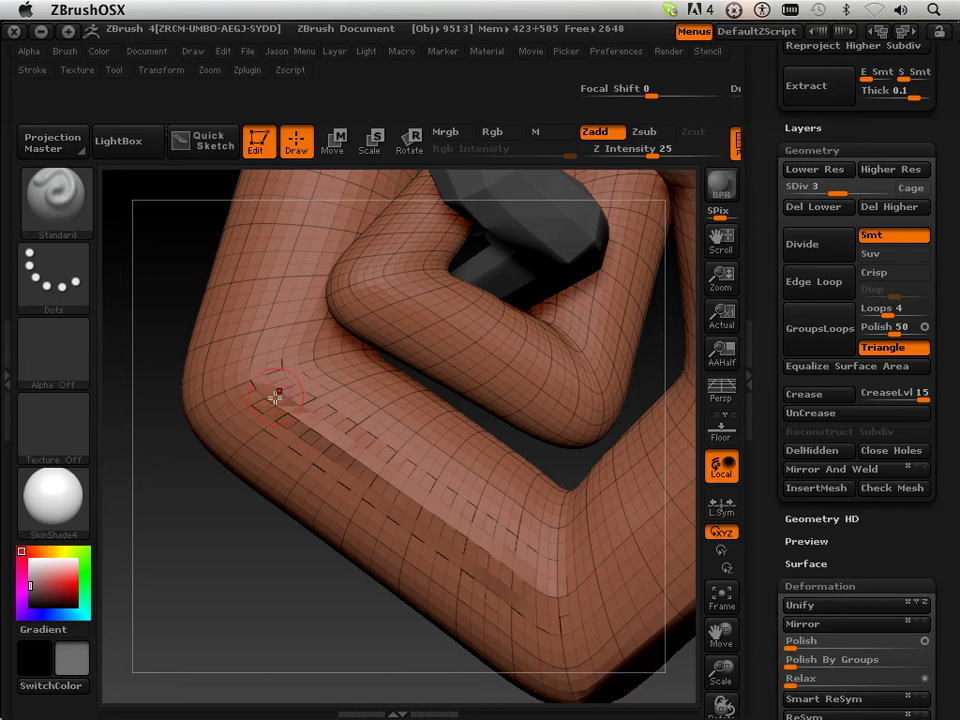
{"action": "left_click_drag", "start_coordinate": [293, 414], "coordinate": [362, 464]}
{"action": "left_click_drag", "start_coordinate": [438, 521], "coordinate": [507, 576]}
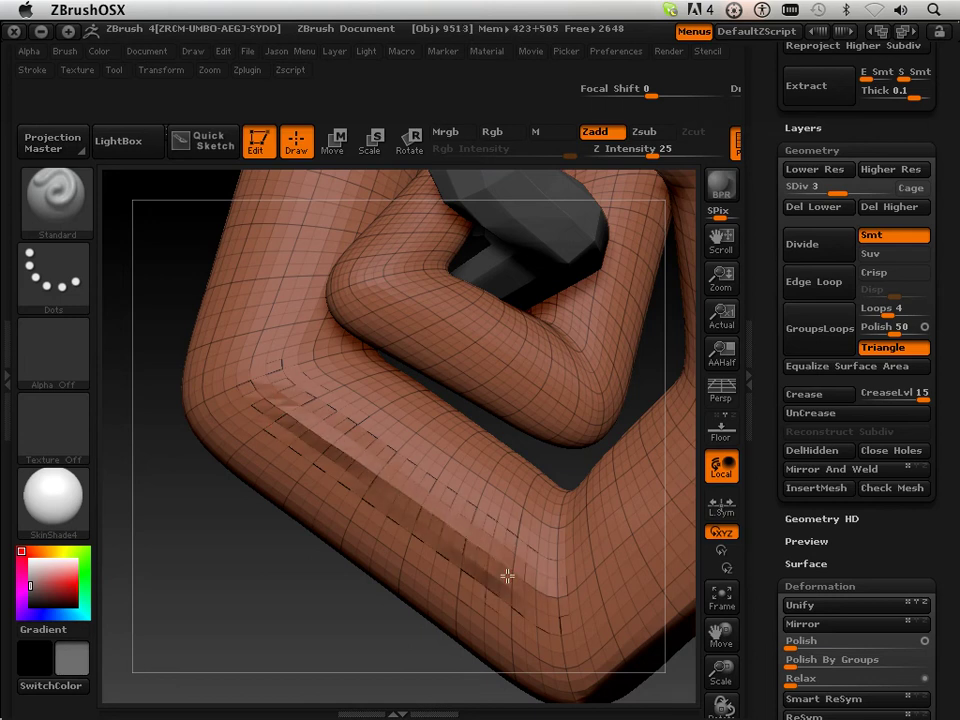
{"action": "left_click_drag", "start_coordinate": [358, 466], "coordinate": [514, 581]}
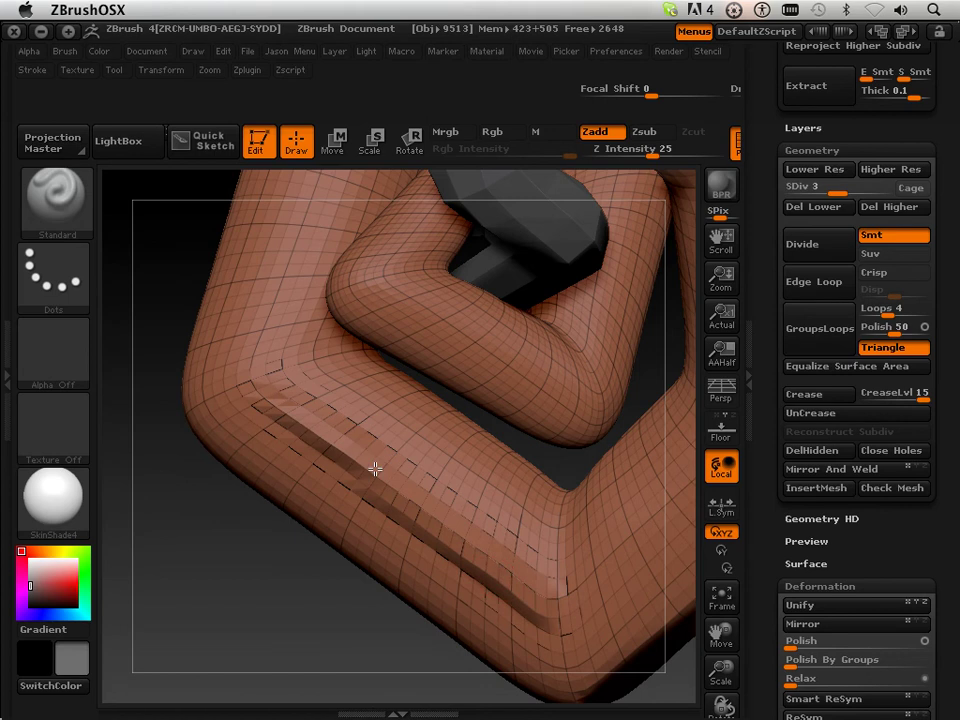
Soften the raised ridge along the outer coil segment with Smooth brush strokes at subdivision level 3
{"action": "mouse_move", "coordinate": [180, 449]}
{"action": "left_mouse_down"}
{"action": "mouse_move", "coordinate": [249, 527]}
{"action": "mouse_move", "coordinate": [240, 497]}
{"action": "mouse_move", "coordinate": [255, 495]}
{"action": "left_mouse_up"}
{"action": "mouse_move", "coordinate": [362, 482]}
{"action": "left_mouse_down", "text": "shift"}
{"action": "mouse_move", "coordinate": [516, 566]}
{"action": "mouse_move", "coordinate": [571, 619]}
{"action": "left_mouse_up", "text": "shift"}
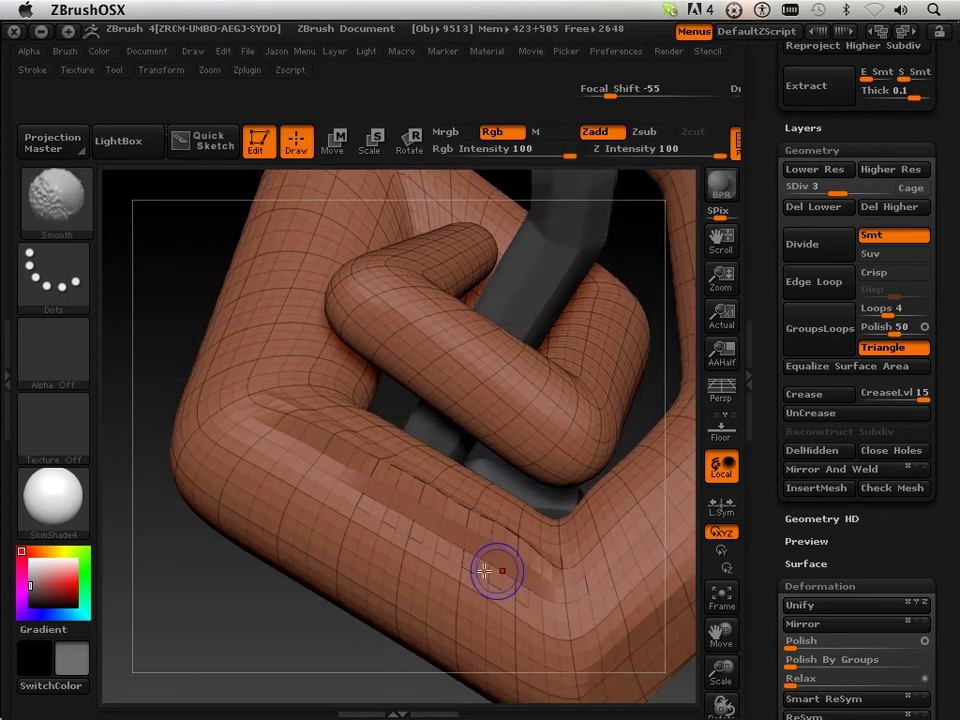
{"action": "mouse_move", "coordinate": [208, 650]}
{"action": "left_mouse_down"}
{"action": "mouse_move", "coordinate": [206, 624]}
{"action": "mouse_move", "coordinate": [298, 480]}
{"action": "left_mouse_up"}
{"action": "key", "text": "shift"}
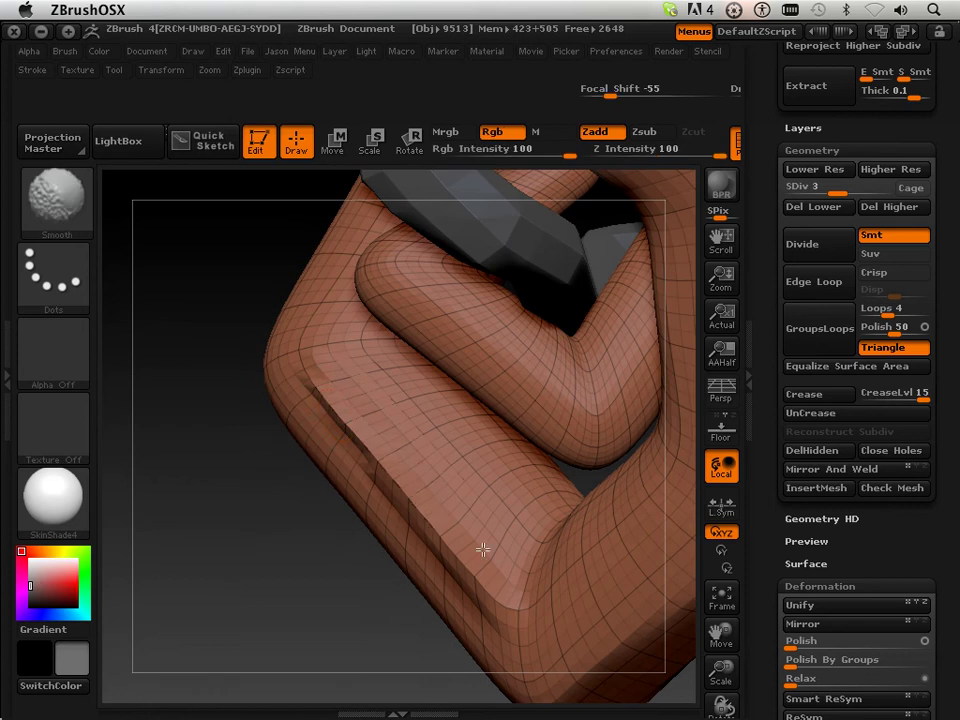
{"action": "left_click_drag", "start_coordinate": [289, 540], "coordinate": [342, 466]}
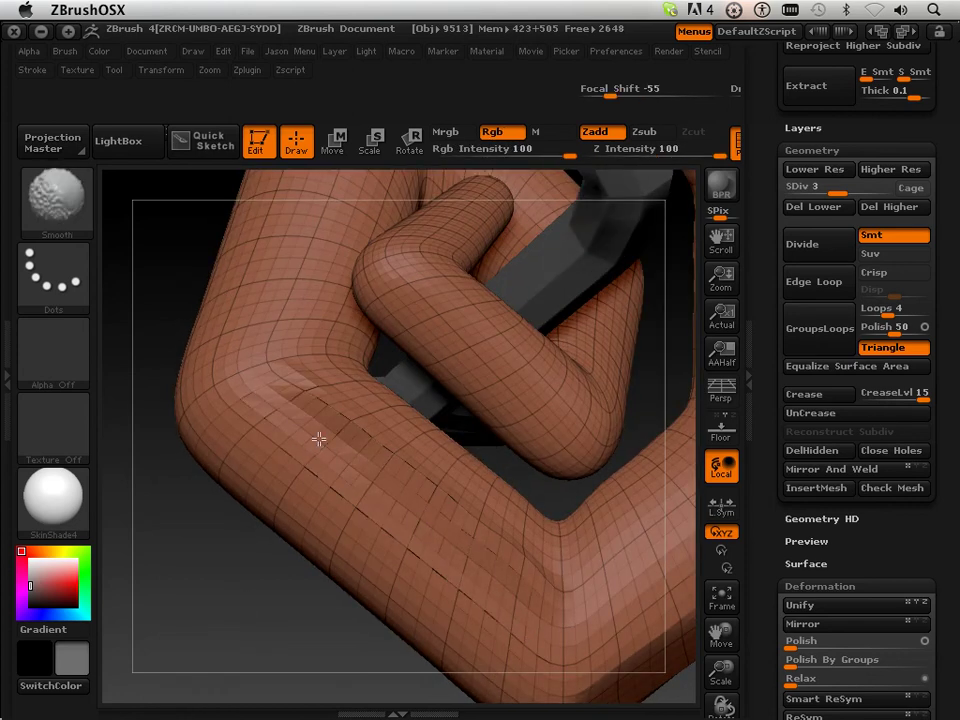
Blend the ridge's upper end into the coil's bend with short smoothing strokes
{"action": "mouse_move", "coordinate": [242, 645]}
{"action": "left_mouse_down"}
{"action": "mouse_move", "coordinate": [272, 544]}
{"action": "mouse_move", "coordinate": [262, 515]}
{"action": "left_mouse_up"}
{"action": "key", "text": "shift"}
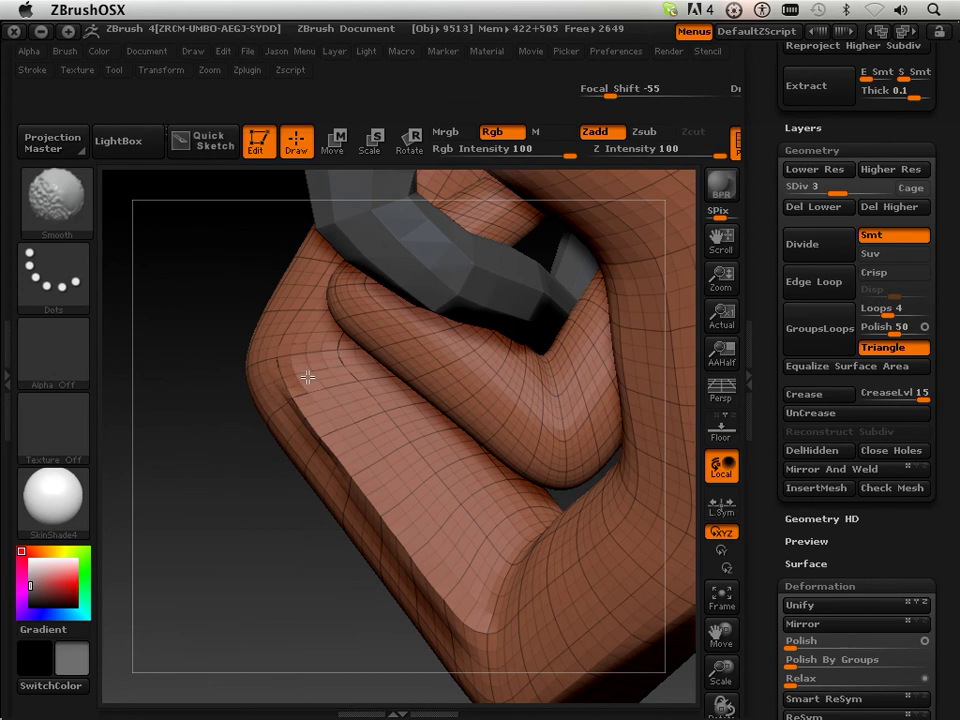
{"action": "left_click_drag", "start_coordinate": [308, 377], "coordinate": [333, 406], "text": "shift"}
{"action": "mouse_move", "coordinate": [333, 406]}
{"action": "left_mouse_down", "text": "shift"}
{"action": "mouse_move", "coordinate": [343, 422]}
{"action": "mouse_move", "coordinate": [301, 360]}
{"action": "left_mouse_up", "text": "shift"}
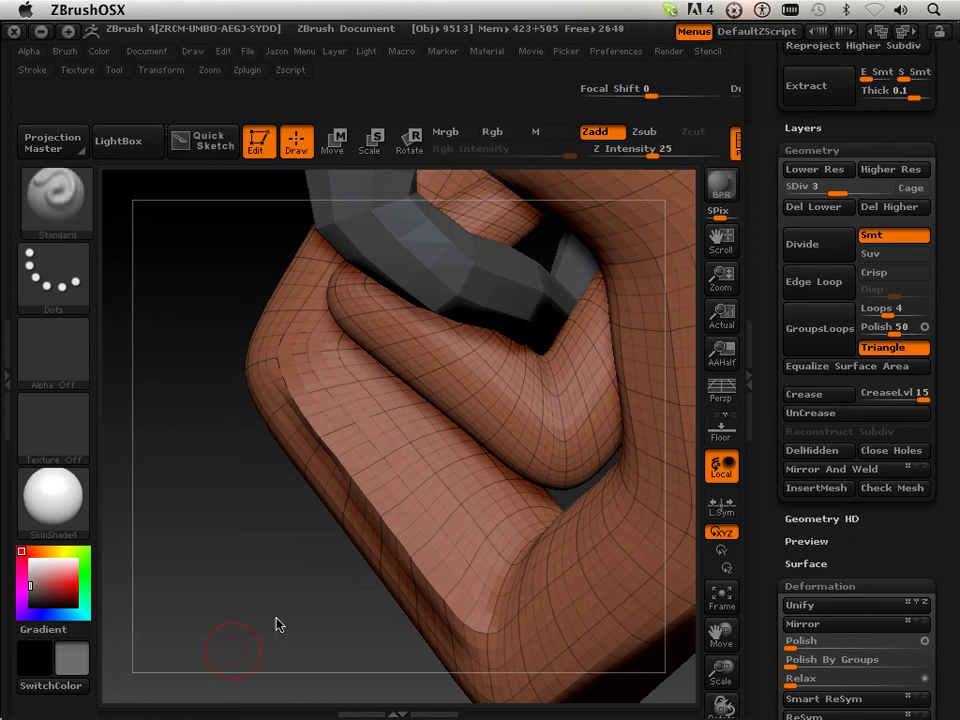
{"action": "left_click_drag", "start_coordinate": [278, 625], "coordinate": [317, 422]}
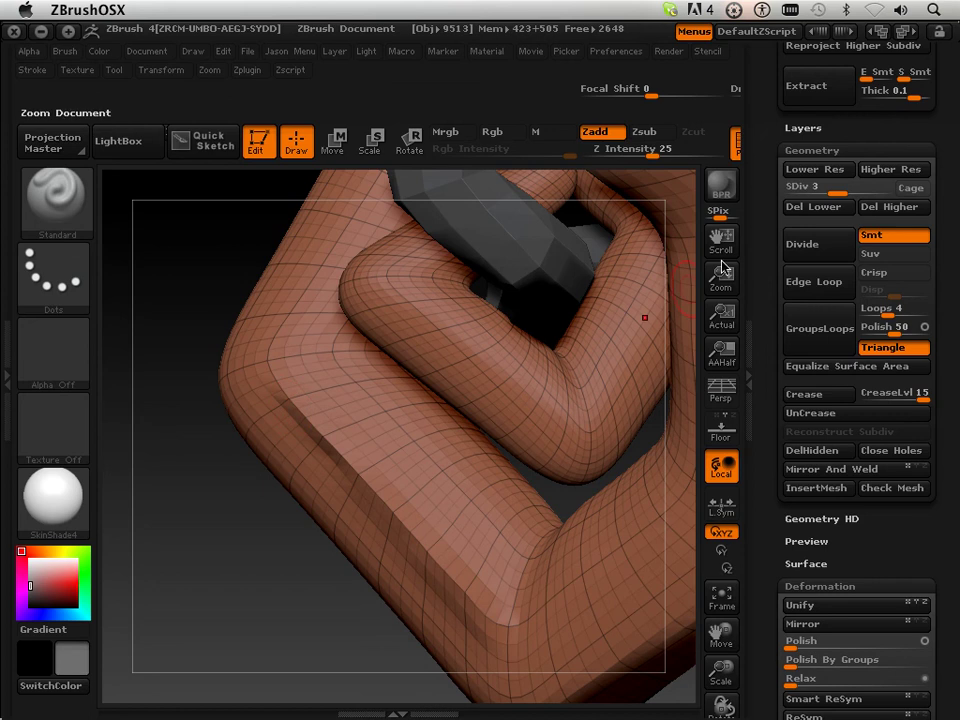
Raise the mesh to subdivision level 5 and polish the planes beside the ridge with the hPolish brush
{"action": "left_click_drag", "start_coordinate": [836, 188], "coordinate": [887, 188]}
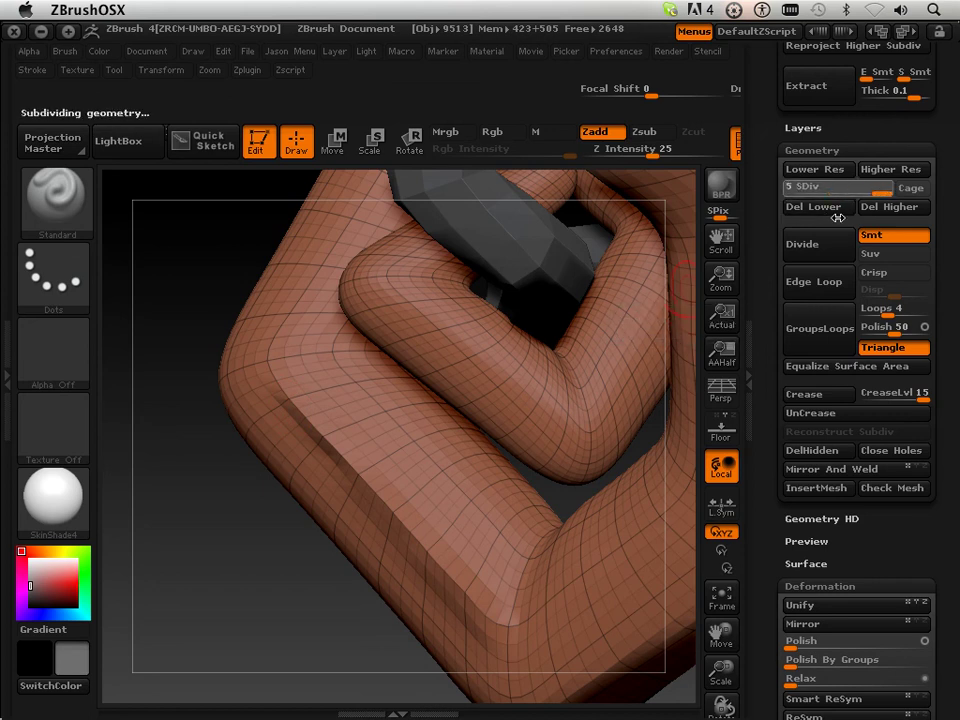
{"action": "mouse_move", "coordinate": [236, 596]}
{"action": "left_mouse_down"}
{"action": "mouse_move", "coordinate": [270, 545]}
{"action": "mouse_move", "coordinate": [250, 500]}
{"action": "left_mouse_up"}
{"action": "left_click", "coordinate": [53, 197]}
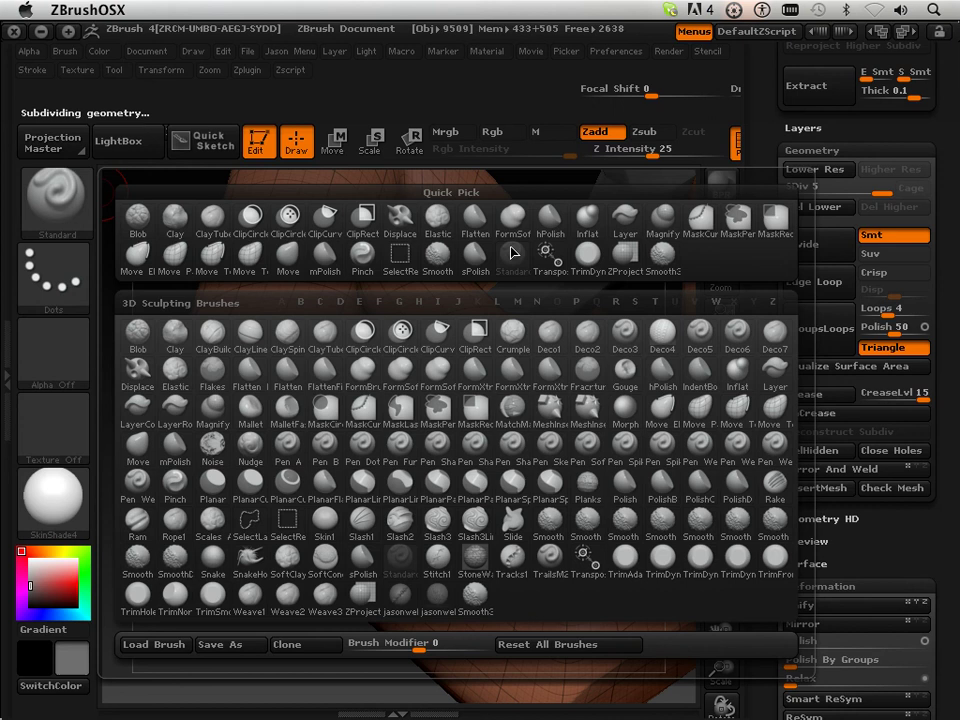
{"action": "left_click", "coordinate": [553, 228]}
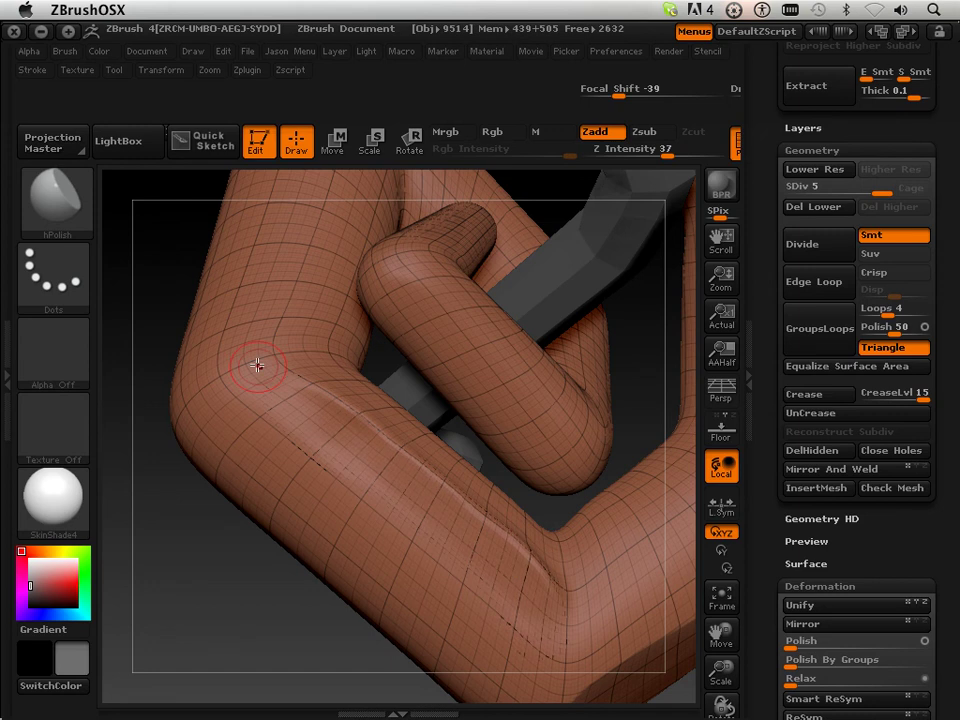
{"action": "mouse_move", "coordinate": [231, 589]}
{"action": "left_mouse_down"}
{"action": "mouse_move", "coordinate": [167, 651]}
{"action": "mouse_move", "coordinate": [400, 420]}
{"action": "left_mouse_up"}
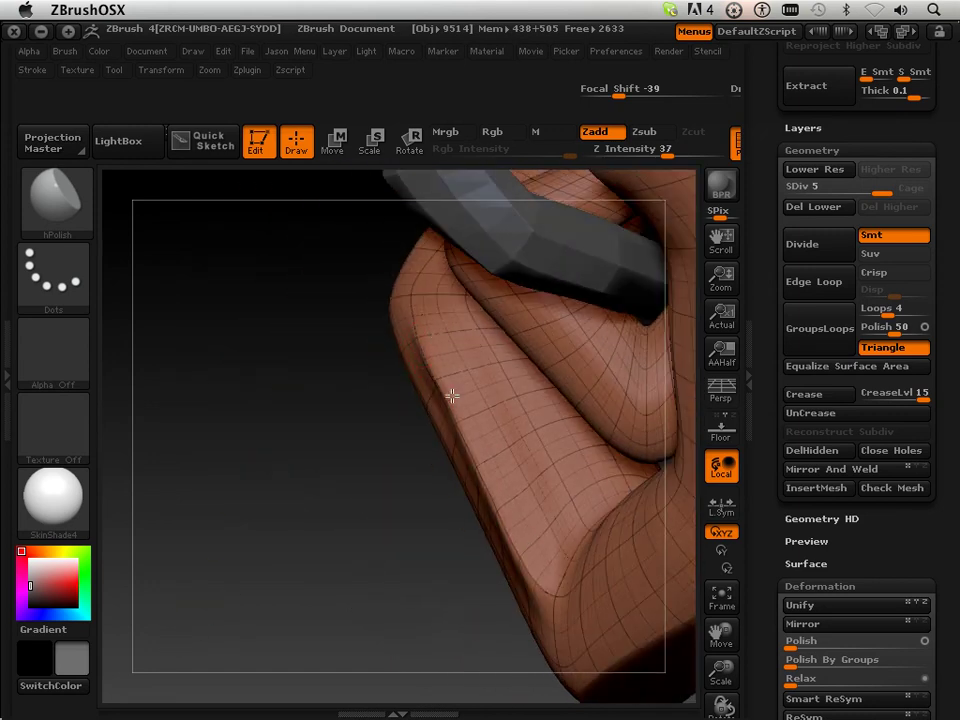
{"action": "left_click_drag", "start_coordinate": [381, 622], "coordinate": [399, 617]}
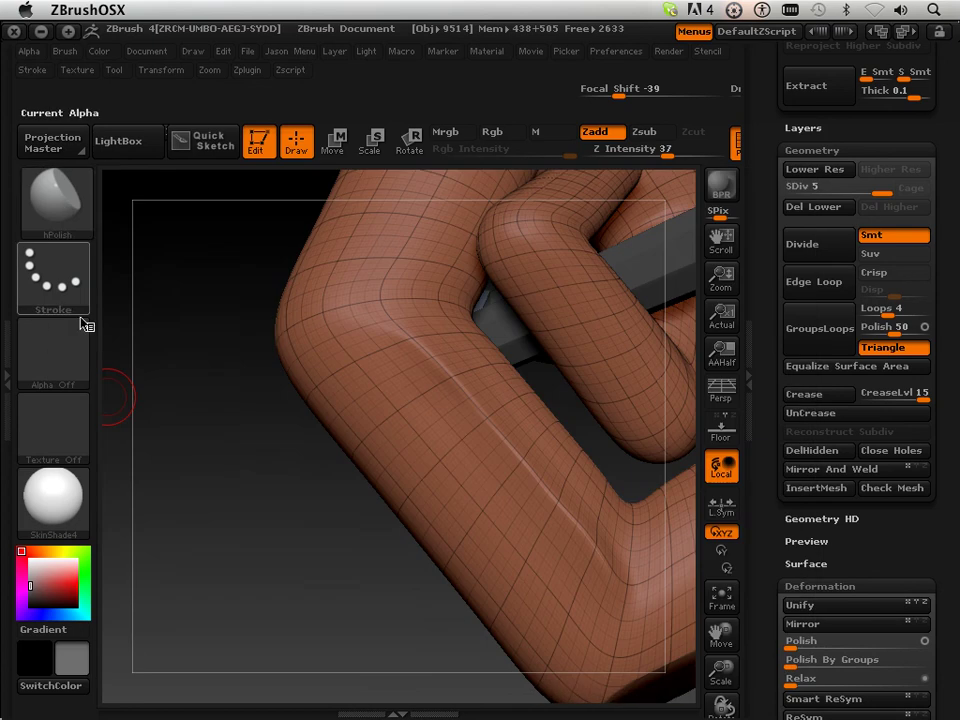
Sharpen the ridge edge along the outer coil segment with Pinch brush strokes
{"action": "left_click", "coordinate": [60, 205]}
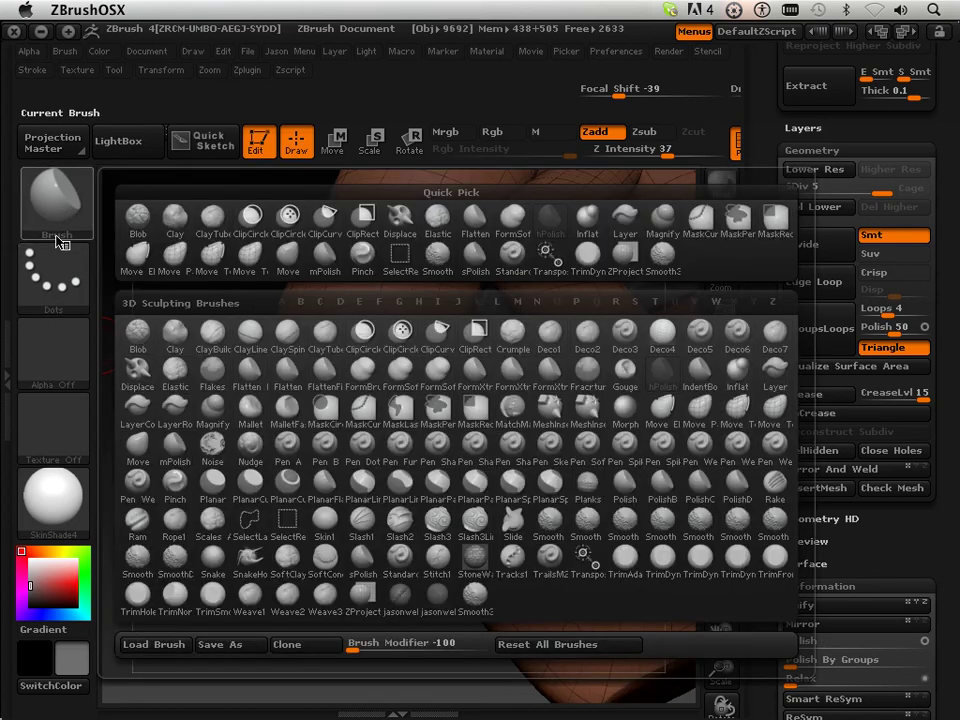
{"action": "left_click", "coordinate": [76, 238]}
{"action": "left_click", "coordinate": [62, 210]}
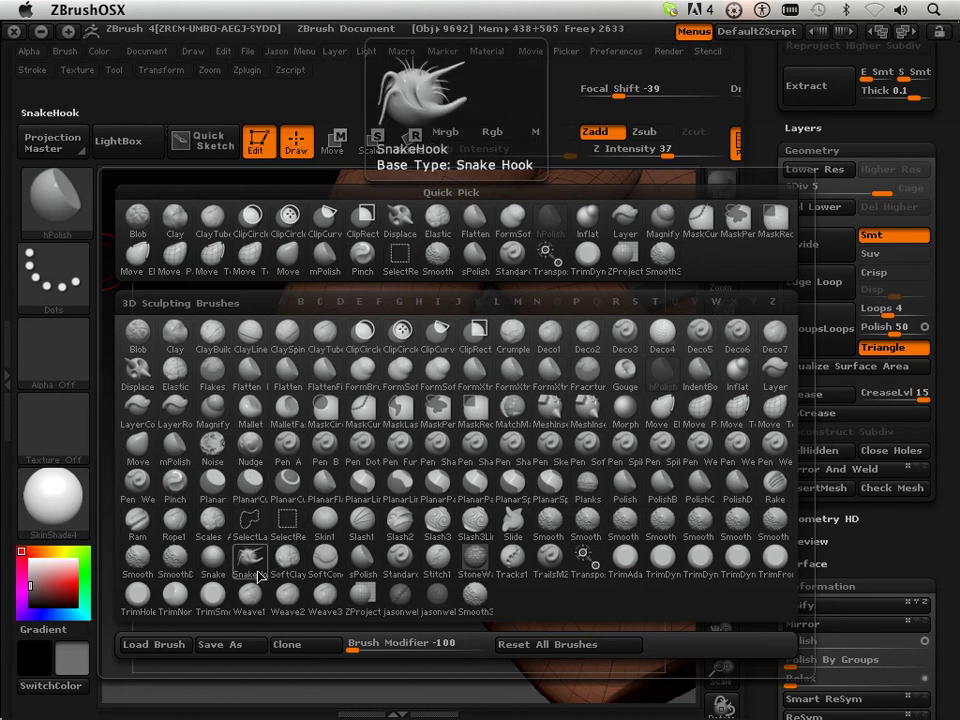
{"action": "left_click", "coordinate": [175, 484]}
{"action": "left_click_drag", "start_coordinate": [365, 573], "coordinate": [378, 360]}
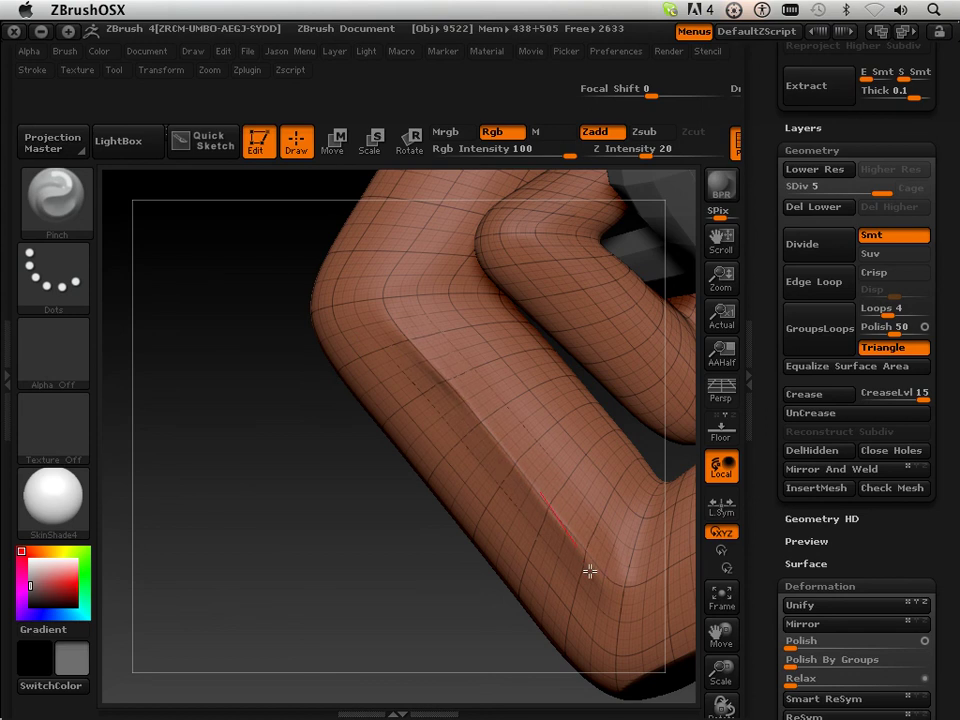
{"action": "mouse_move", "coordinate": [521, 615]}
{"action": "left_mouse_down"}
{"action": "mouse_move", "coordinate": [354, 534]}
{"action": "mouse_move", "coordinate": [306, 491]}
{"action": "mouse_move", "coordinate": [305, 521]}
{"action": "mouse_move", "coordinate": [330, 510]}
{"action": "left_mouse_up"}
{"action": "left_click_drag", "start_coordinate": [562, 502], "coordinate": [536, 474], "text": "shift"}
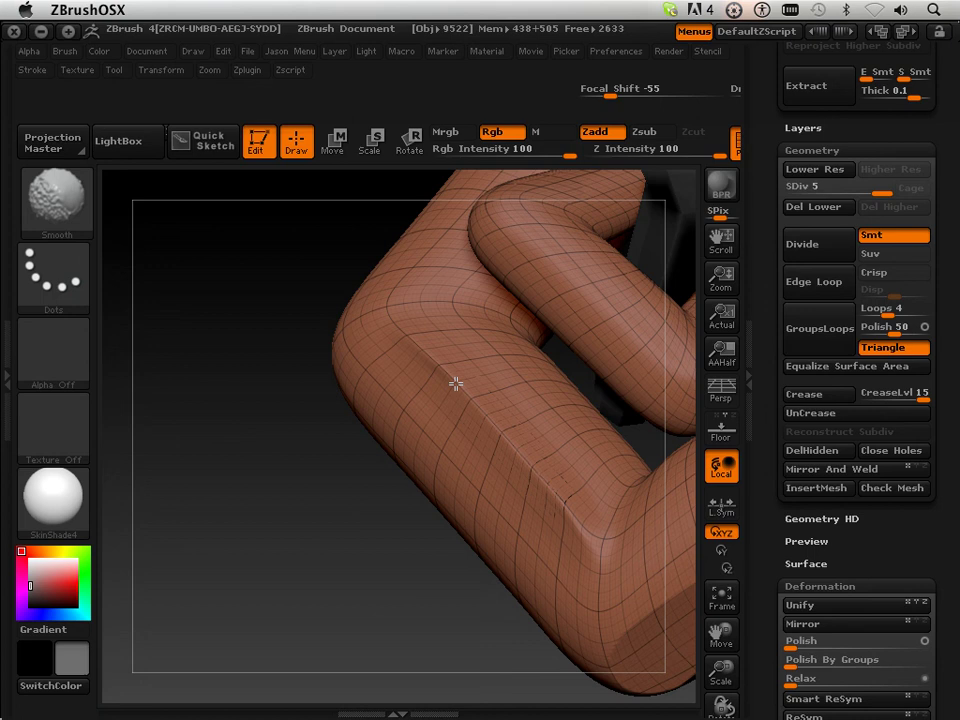
Smooth the pinched ridge along its length, and refine its edge with the Pinch brush
{"action": "mouse_move", "coordinate": [456, 384]}
{"action": "left_mouse_down", "text": "shift"}
{"action": "mouse_move", "coordinate": [398, 330]}
{"action": "mouse_move", "coordinate": [568, 497]}
{"action": "mouse_move", "coordinate": [592, 535]}
{"action": "mouse_move", "coordinate": [590, 589]}
{"action": "left_mouse_up", "text": "shift"}
{"action": "mouse_move", "coordinate": [272, 551]}
{"action": "left_mouse_down"}
{"action": "mouse_move", "coordinate": [343, 536]}
{"action": "mouse_move", "coordinate": [373, 435]}
{"action": "mouse_move", "coordinate": [319, 409]}
{"action": "mouse_move", "coordinate": [268, 474]}
{"action": "mouse_move", "coordinate": [277, 463]}
{"action": "mouse_move", "coordinate": [276, 519]}
{"action": "mouse_move", "coordinate": [259, 559]}
{"action": "mouse_move", "coordinate": [483, 500]}
{"action": "mouse_move", "coordinate": [459, 423]}
{"action": "left_mouse_up"}
{"action": "key", "text": "b"}
{"action": "key", "text": "p"}
{"action": "key", "text": "i"}
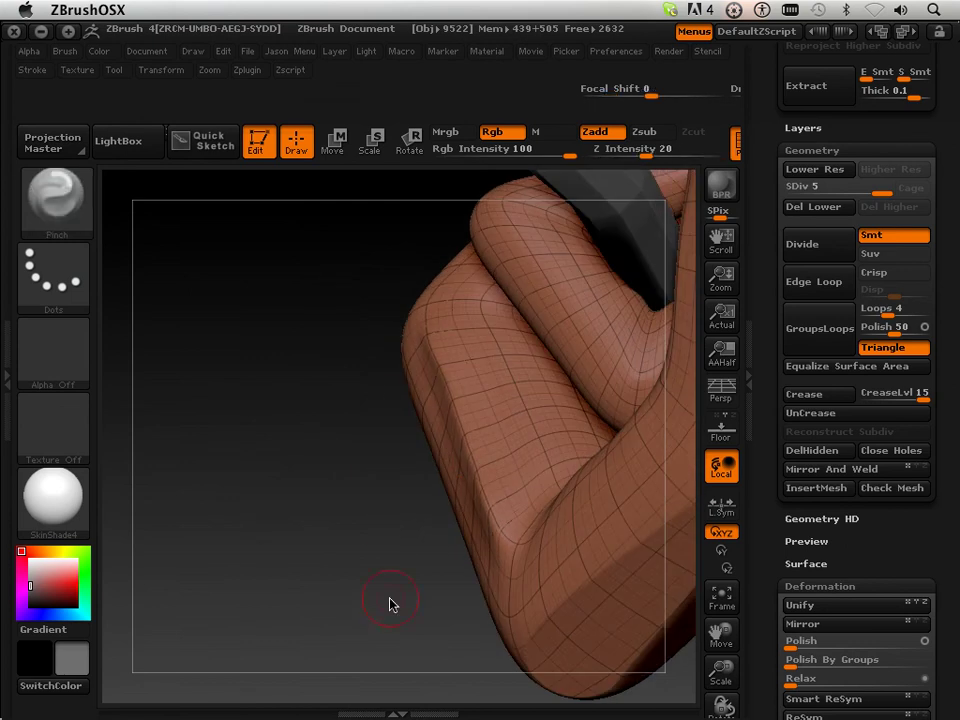
{"action": "mouse_move", "coordinate": [390, 602]}
{"action": "left_mouse_down"}
{"action": "mouse_move", "coordinate": [388, 591]}
{"action": "mouse_move", "coordinate": [492, 521]}
{"action": "left_mouse_up"}
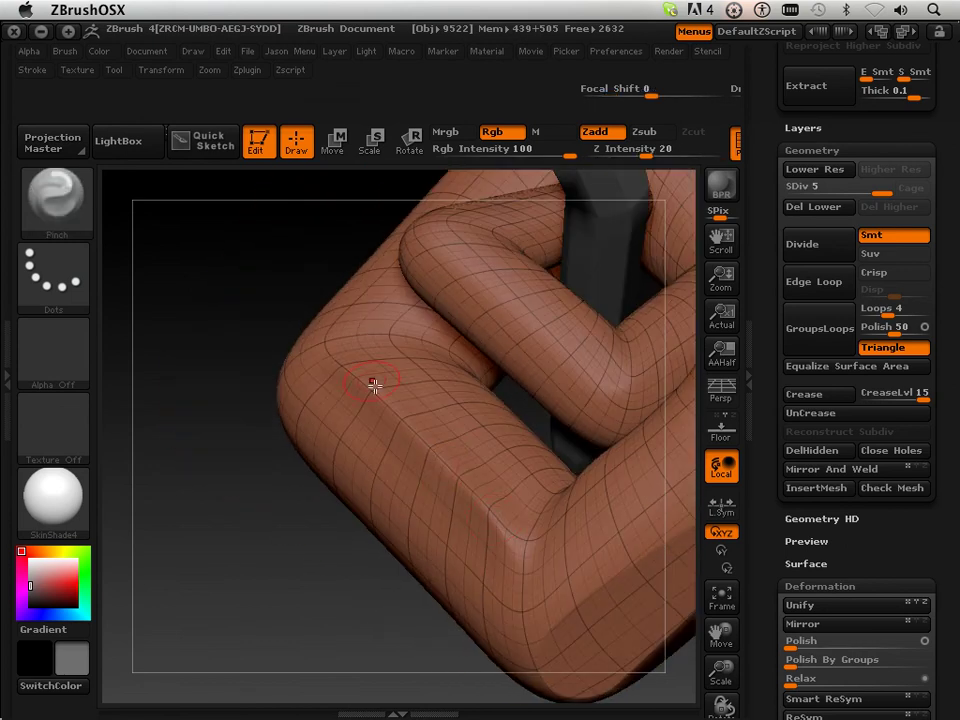
{"action": "left_click_drag", "start_coordinate": [291, 602], "coordinate": [345, 520]}
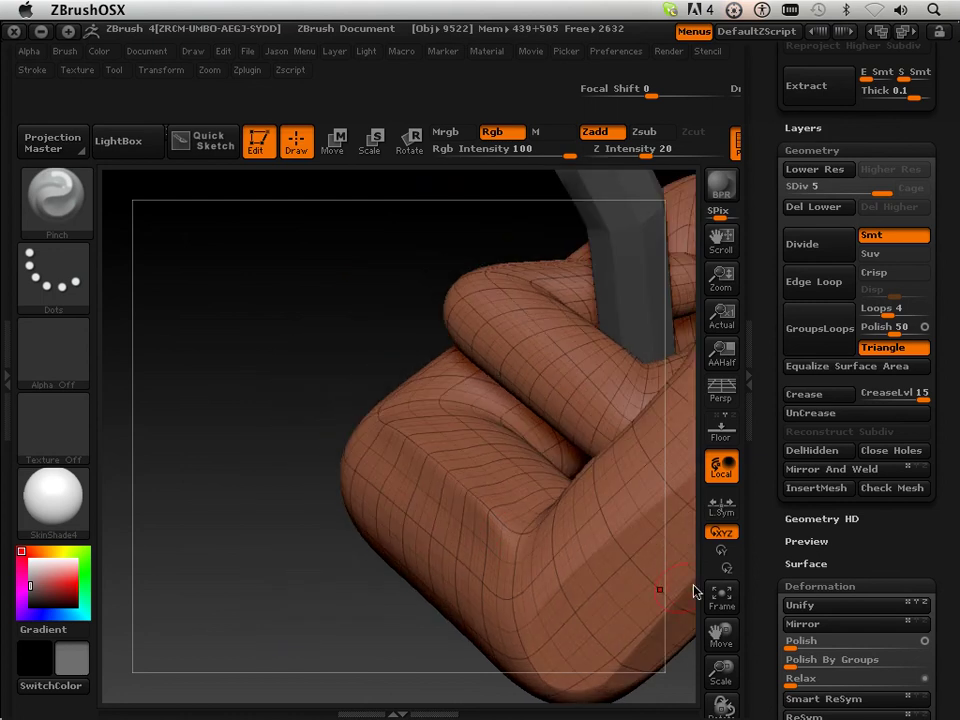
Smooth the lower end of the ridge where the outer coil segment bends
{"action": "mouse_move", "coordinate": [720, 634]}
{"action": "left_mouse_down"}
{"action": "mouse_move", "coordinate": [677, 651]}
{"action": "mouse_move", "coordinate": [589, 532]}
{"action": "left_mouse_up"}
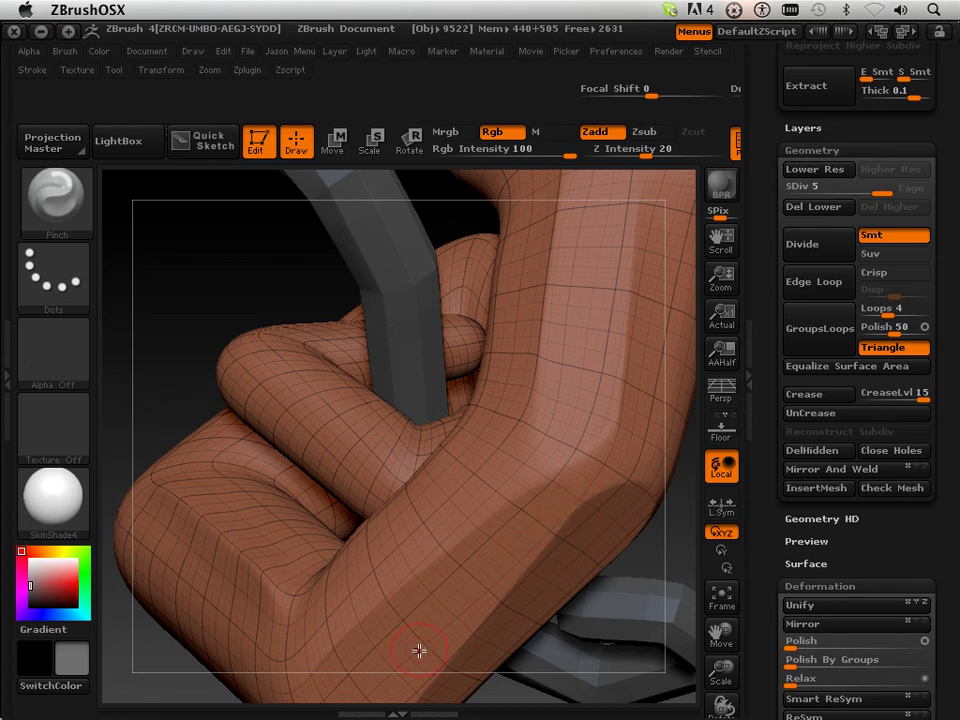
{"action": "left_click_drag", "start_coordinate": [176, 330], "coordinate": [454, 549]}
{"action": "mouse_move", "coordinate": [176, 361]}
{"action": "left_mouse_down"}
{"action": "mouse_move", "coordinate": [180, 407]}
{"action": "mouse_move", "coordinate": [291, 581]}
{"action": "mouse_move", "coordinate": [248, 564]}
{"action": "left_mouse_up"}
{"action": "key", "text": "shift"}
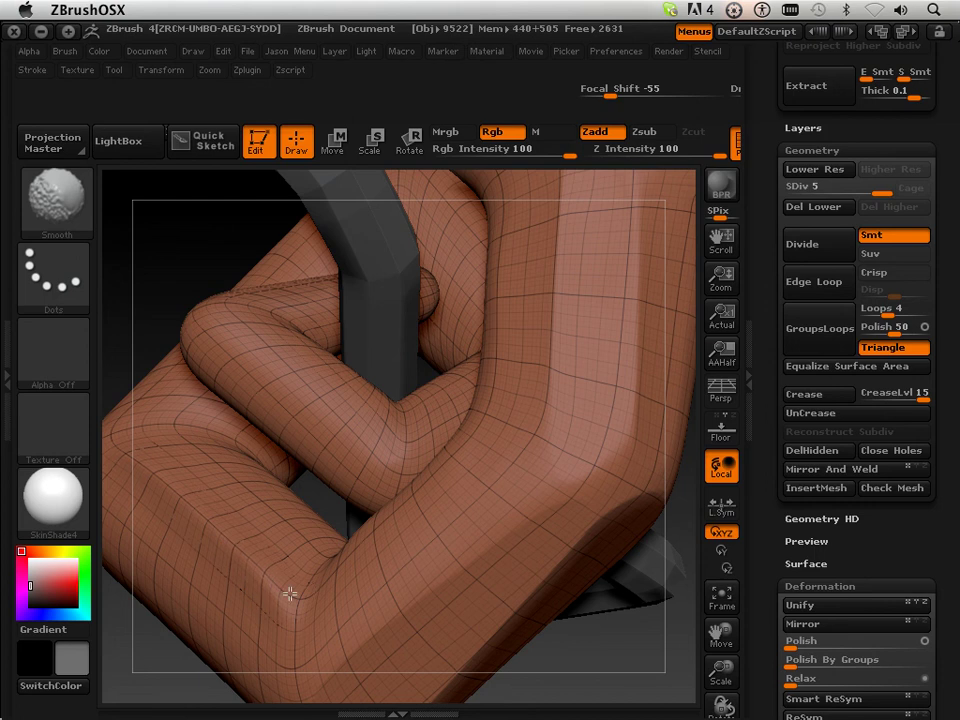
{"action": "mouse_move", "coordinate": [139, 274]}
{"action": "left_mouse_down"}
{"action": "mouse_move", "coordinate": [122, 294]}
{"action": "mouse_move", "coordinate": [184, 285]}
{"action": "mouse_move", "coordinate": [152, 304]}
{"action": "mouse_move", "coordinate": [200, 424]}
{"action": "left_mouse_up"}
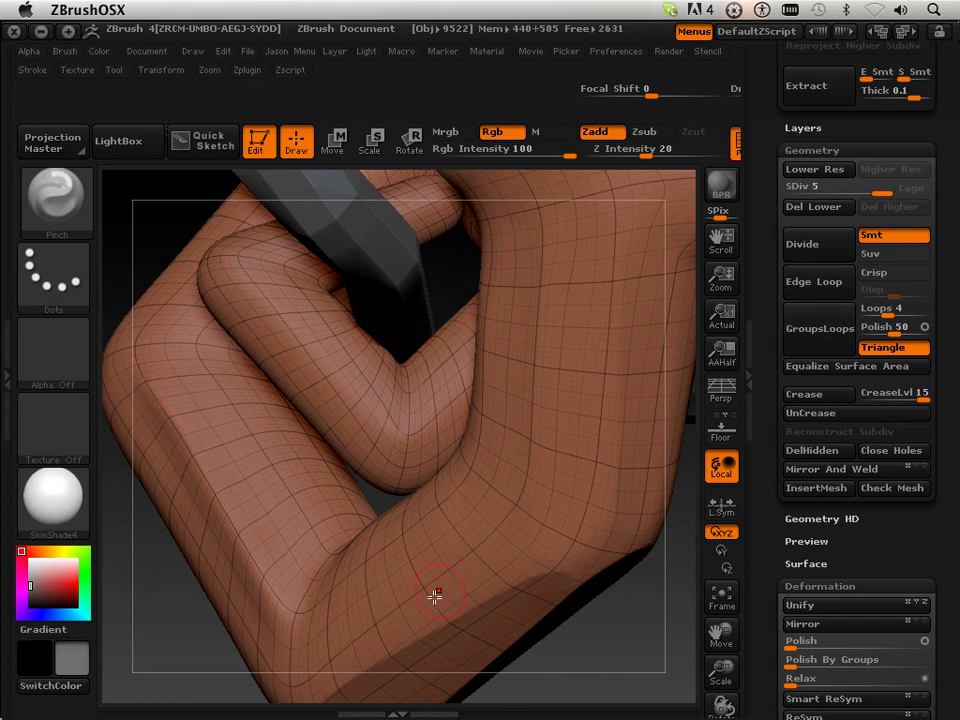
Lower the mesh to subdivision level 2 and view the coiled body with its pointed spike
{"action": "left_click", "coordinate": [848, 188]}
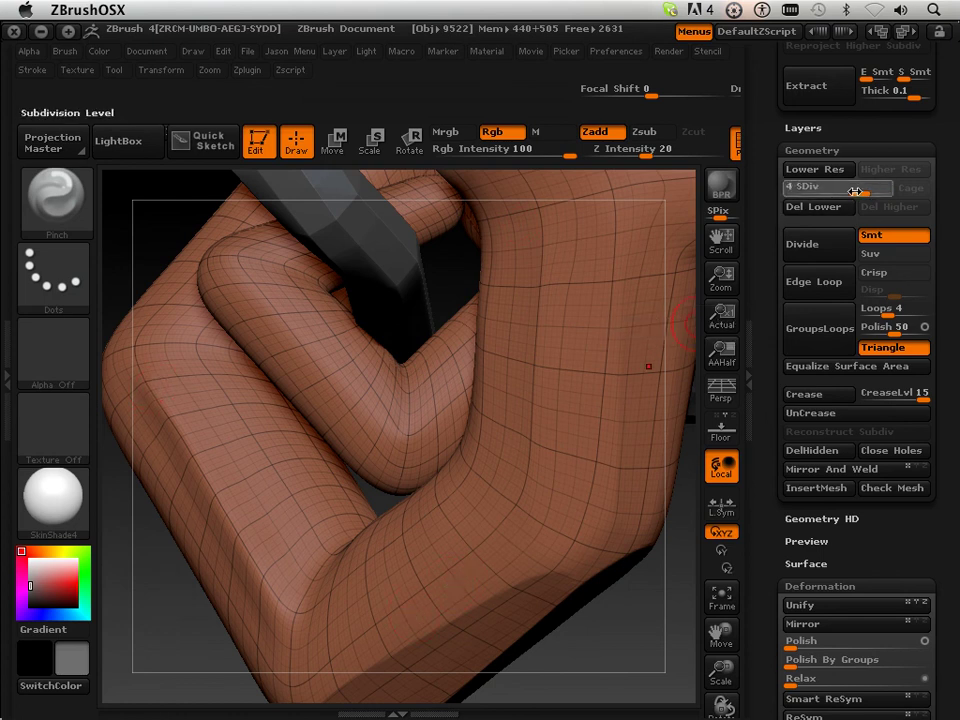
{"action": "left_click", "coordinate": [836, 188]}
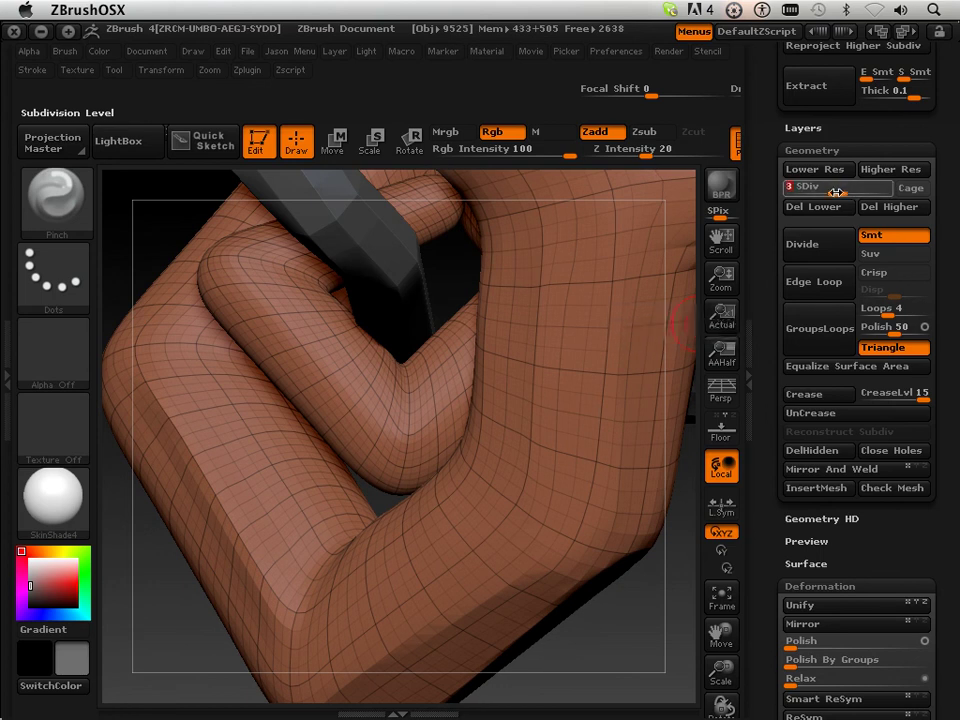
{"action": "left_click", "coordinate": [825, 192]}
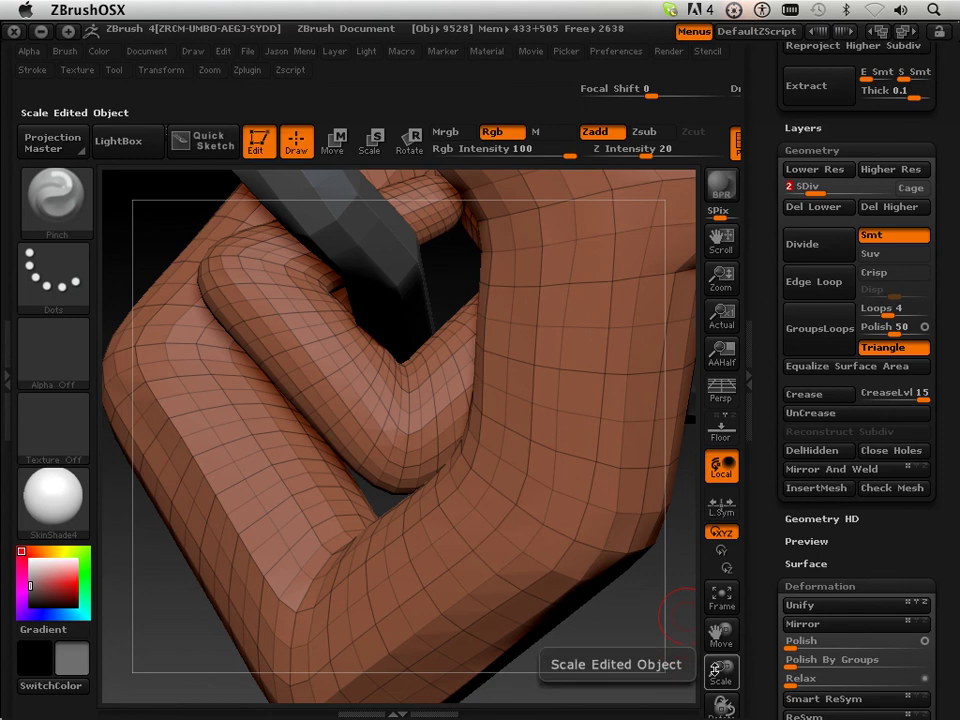
{"action": "left_click_drag", "start_coordinate": [713, 655], "coordinate": [690, 636]}
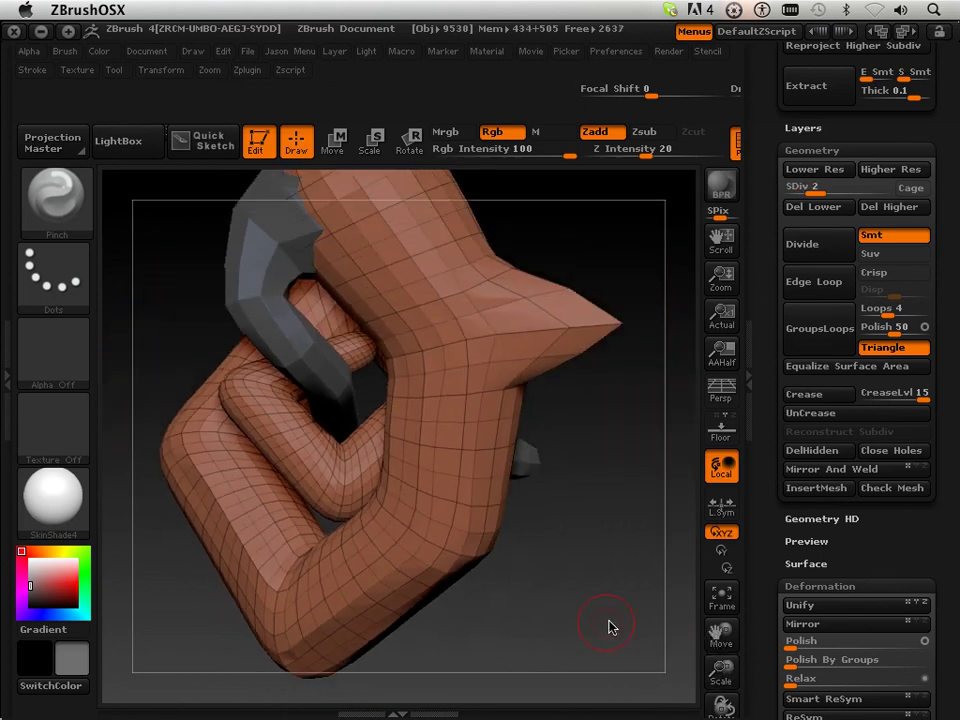
{"action": "left_click_drag", "start_coordinate": [609, 626], "coordinate": [567, 628]}
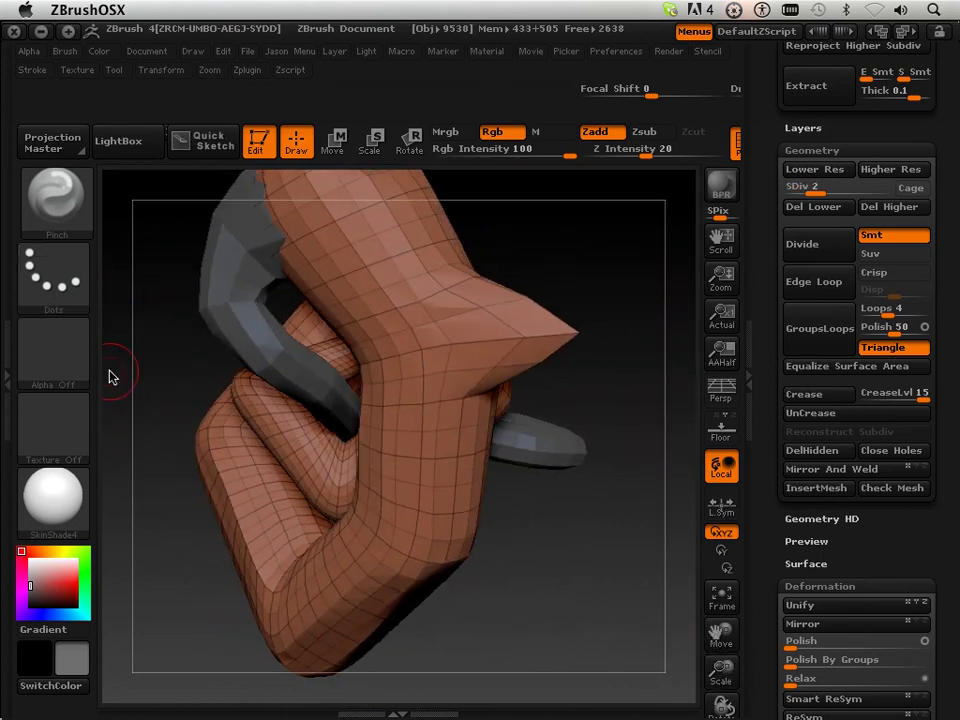